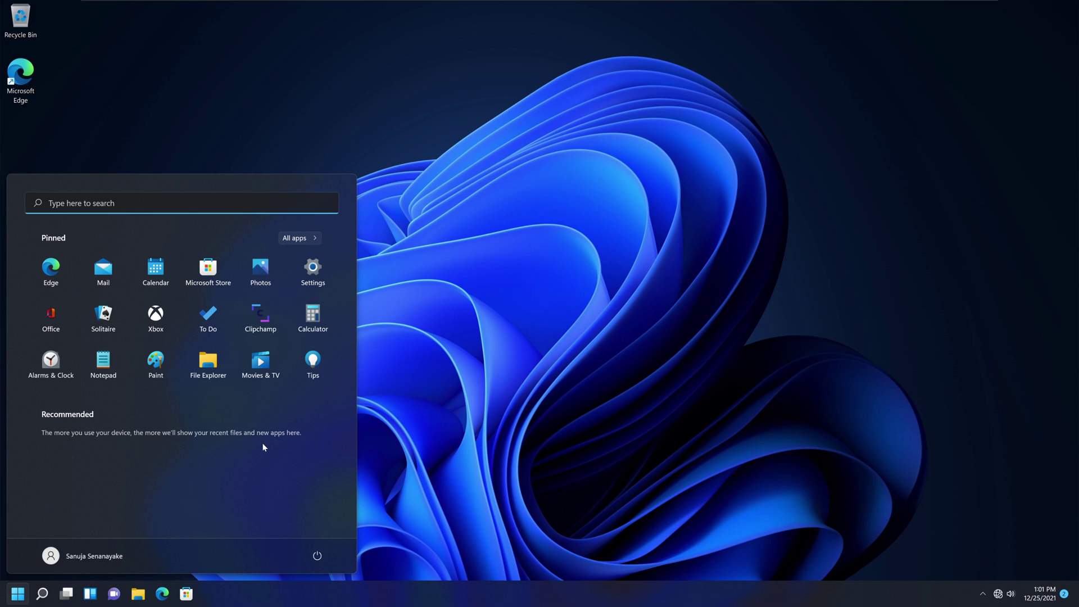
Open Settings and check Windows Update, which reports the PC is up to date.
{"action": "left_click", "coordinate": [313, 269]}
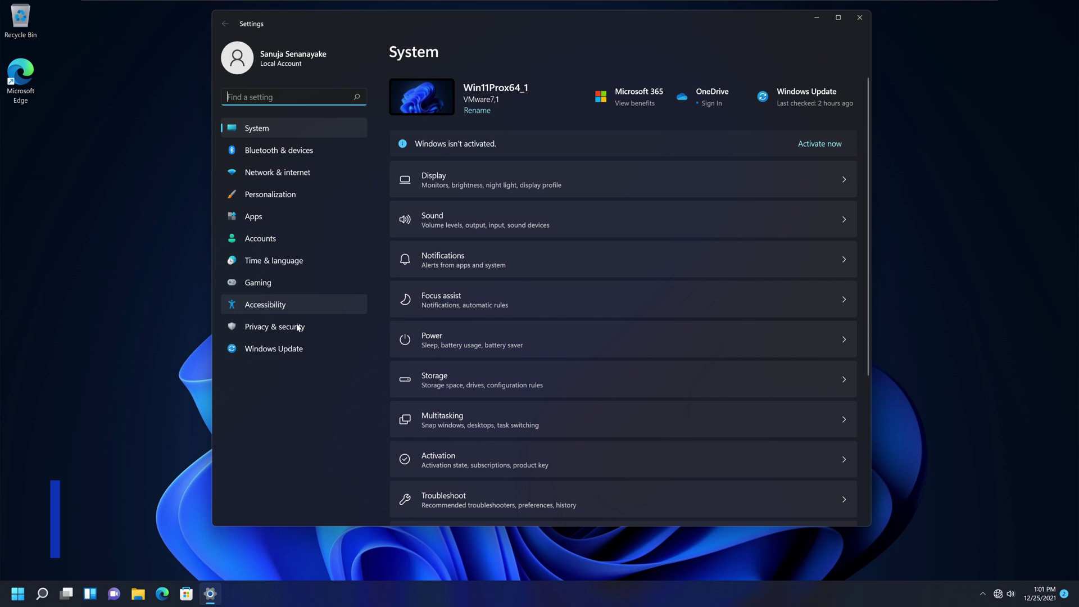
{"action": "left_click", "coordinate": [281, 348]}
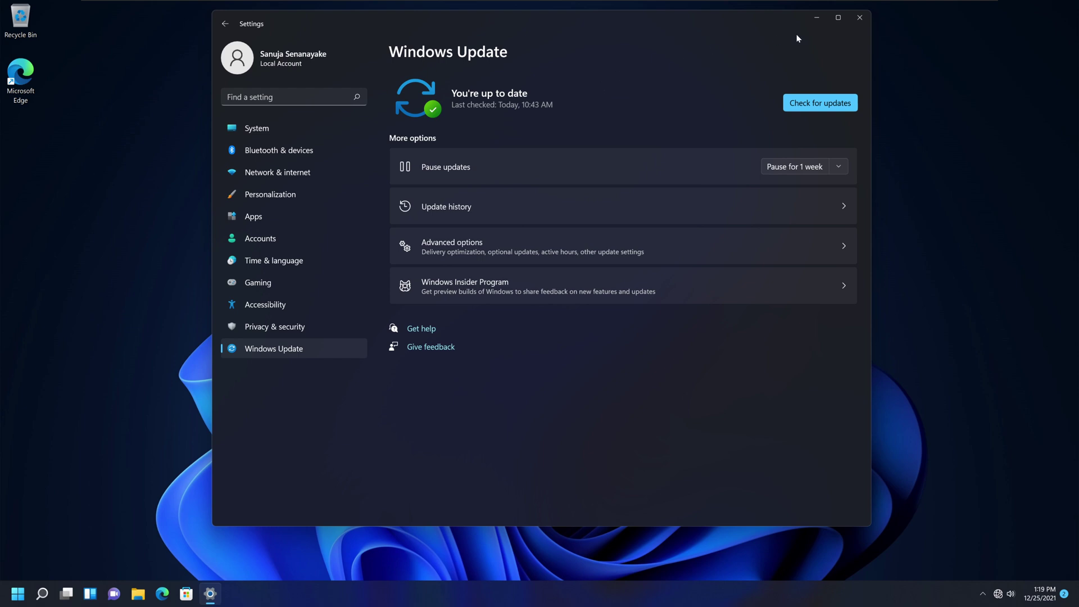
Close Settings and view This PC in File Explorer, showing Local Disk (C:) and DVD Drive (D:).
{"action": "left_click", "coordinate": [860, 24]}
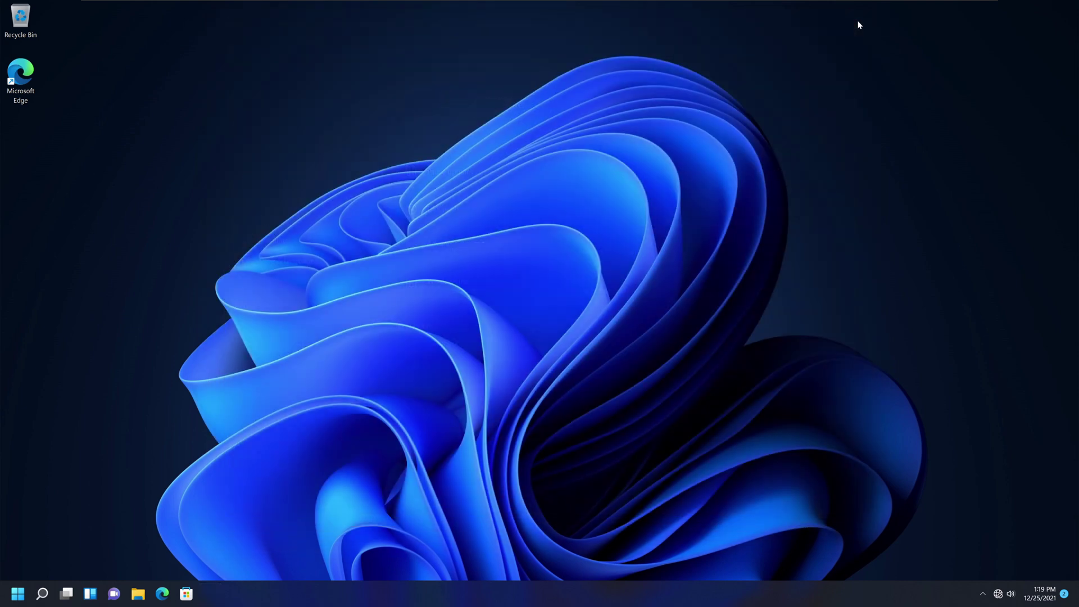
{"action": "left_click", "coordinate": [139, 594]}
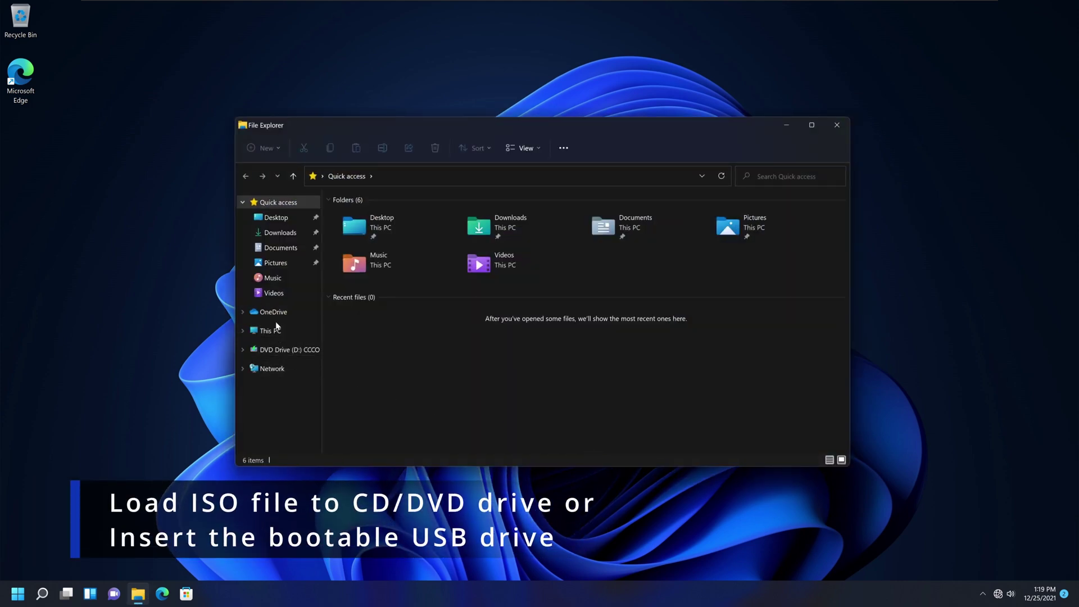
{"action": "left_click", "coordinate": [275, 332]}
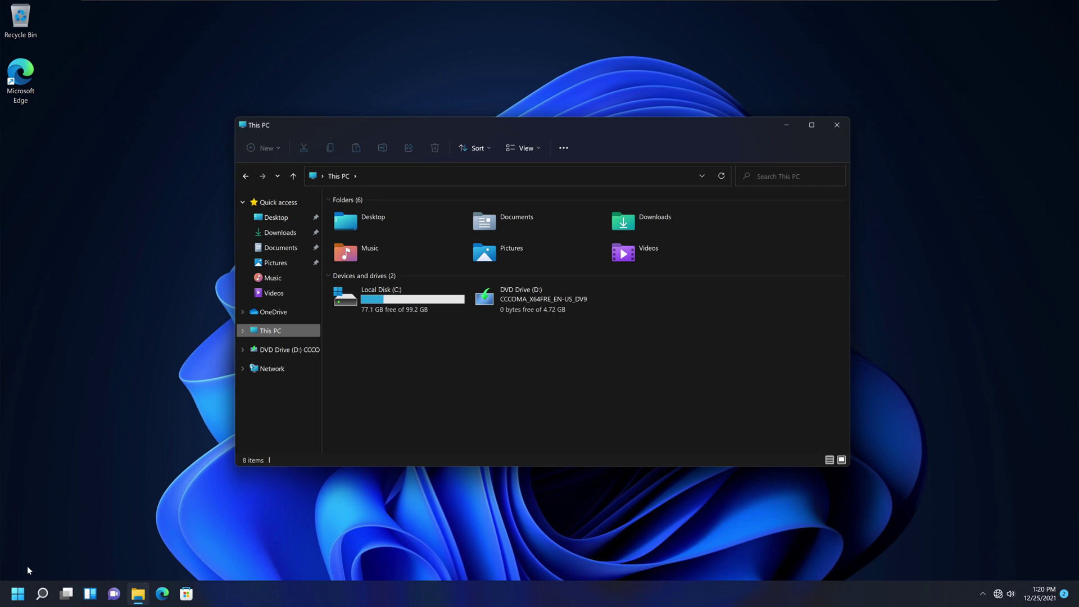
Launch the Run dialog from Start search and run diskmgmt.msc to open Disk Management.
{"action": "left_click", "coordinate": [18, 593]}
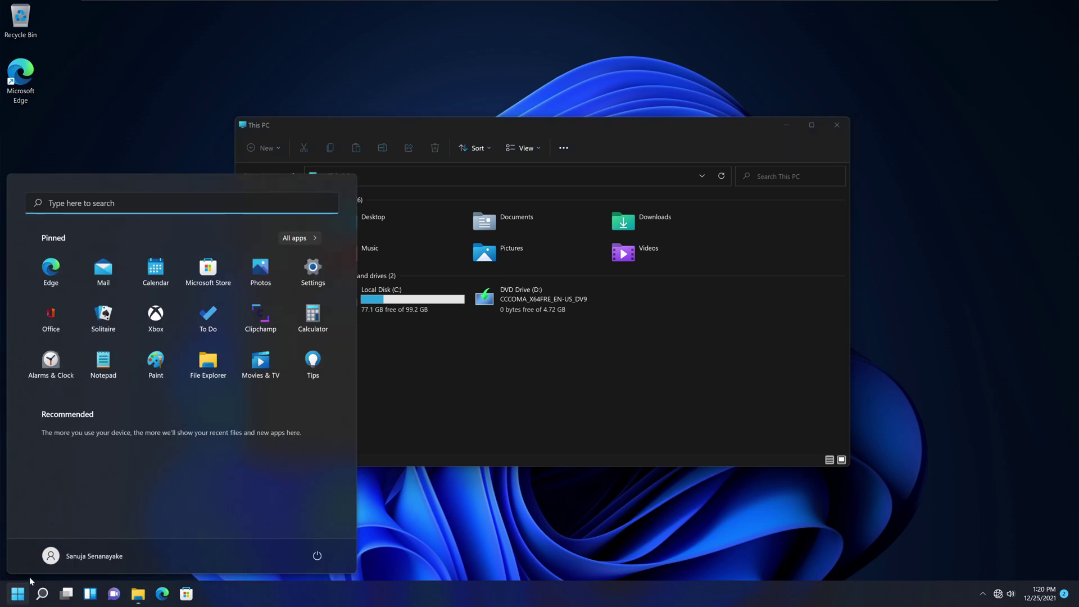
{"action": "type", "text": "run"}
{"action": "key", "text": "Return"}
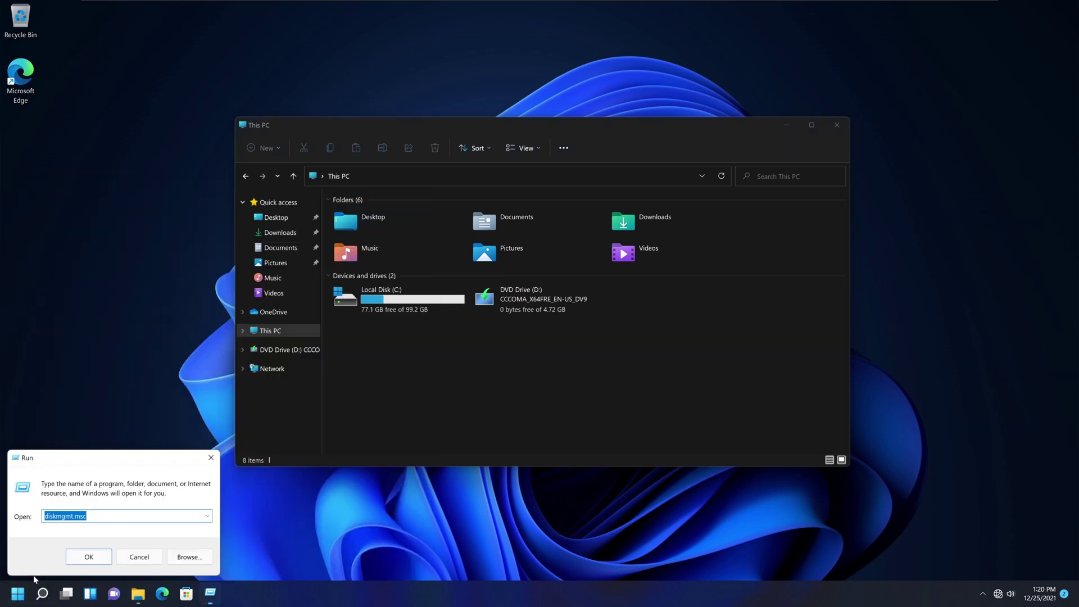
{"action": "left_click_drag", "start_coordinate": [114, 458], "coordinate": [145, 345]}
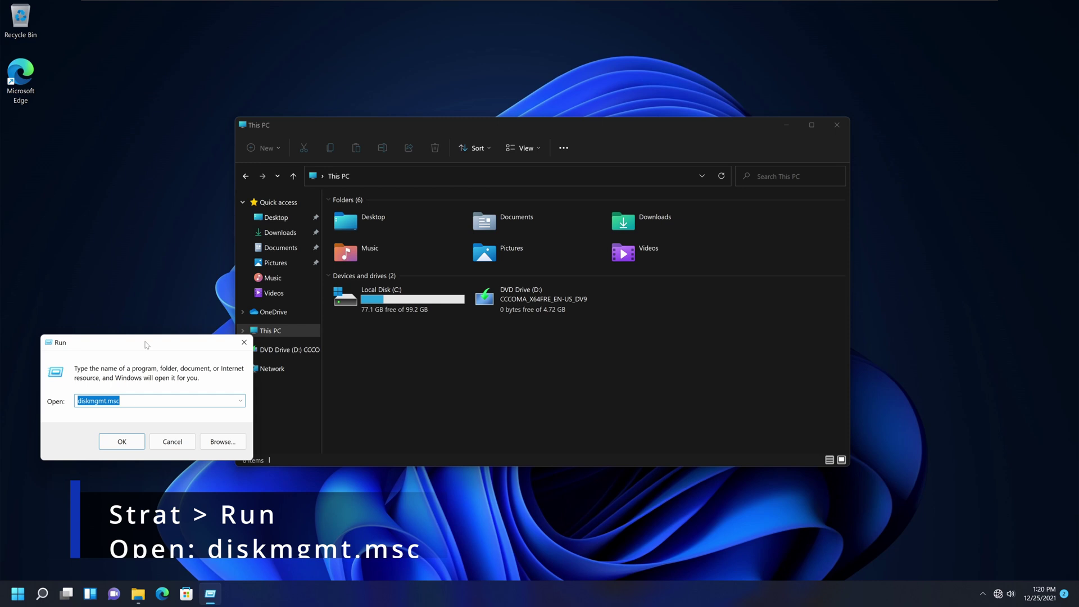
{"action": "left_click", "coordinate": [88, 401]}
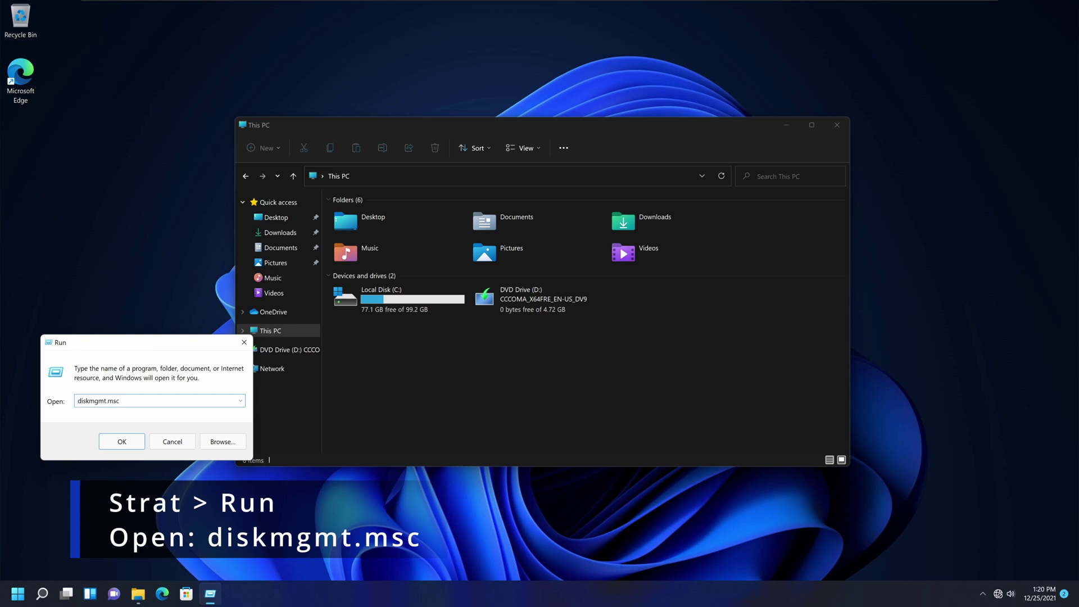
{"action": "left_click_drag", "start_coordinate": [77, 400], "coordinate": [98, 401]}
{"action": "left_click", "coordinate": [119, 401]}
{"action": "left_click", "coordinate": [131, 441]}
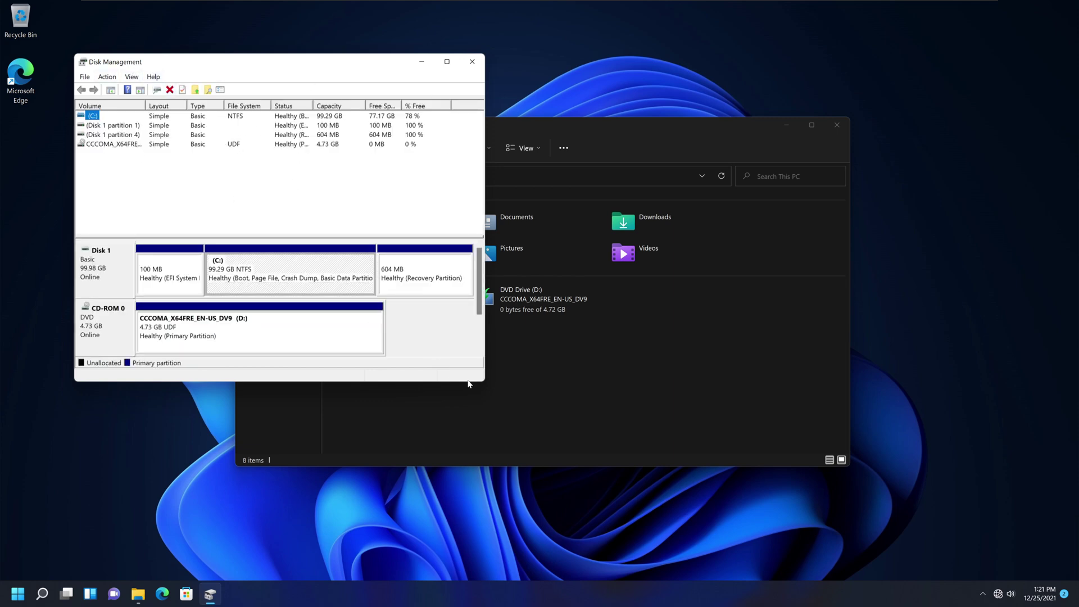
Widen the Disk Management window and its Volume and Status columns so full names show.
{"action": "left_click_drag", "start_coordinate": [484, 381], "coordinate": [749, 495]}
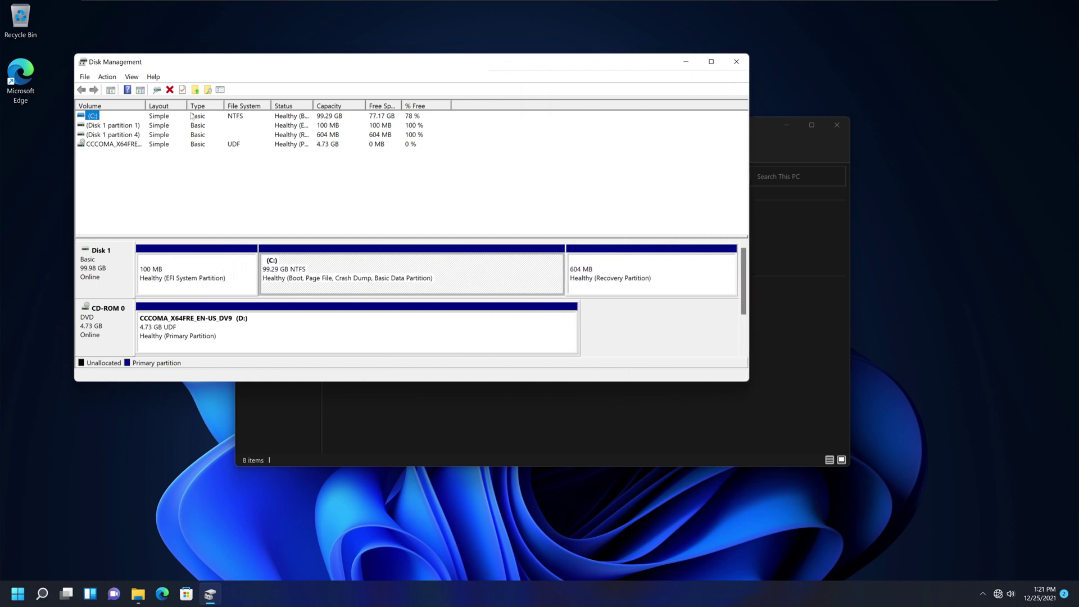
{"action": "left_click_drag", "start_coordinate": [146, 105], "coordinate": [203, 104]}
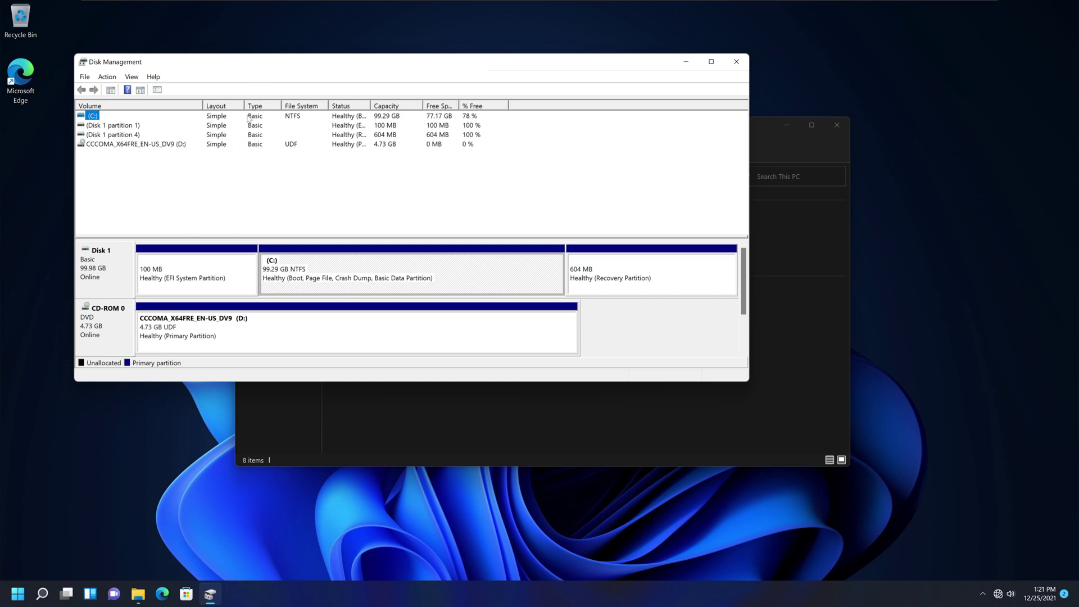
{"action": "left_click_drag", "start_coordinate": [374, 101], "coordinate": [444, 102]}
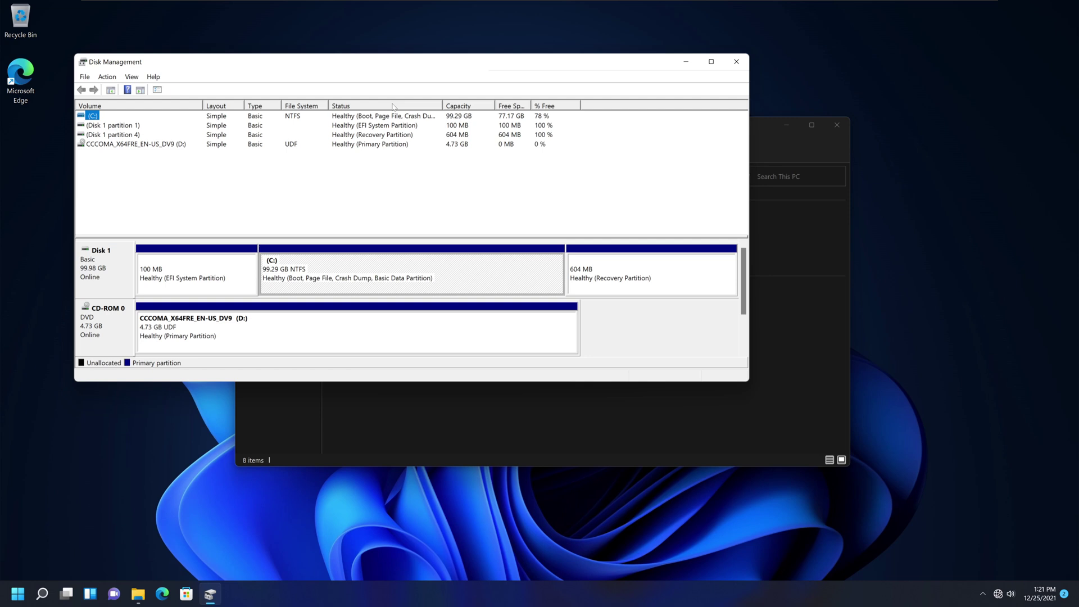
{"action": "left_click_drag", "start_coordinate": [327, 104], "coordinate": [321, 104]}
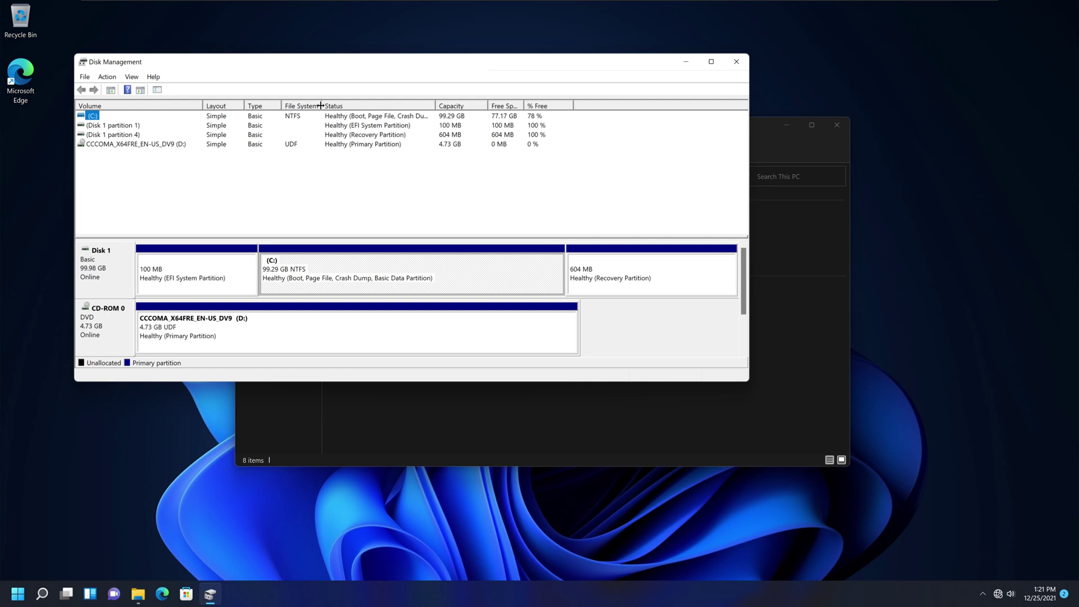
{"action": "left_click_drag", "start_coordinate": [489, 104], "coordinate": [494, 106]}
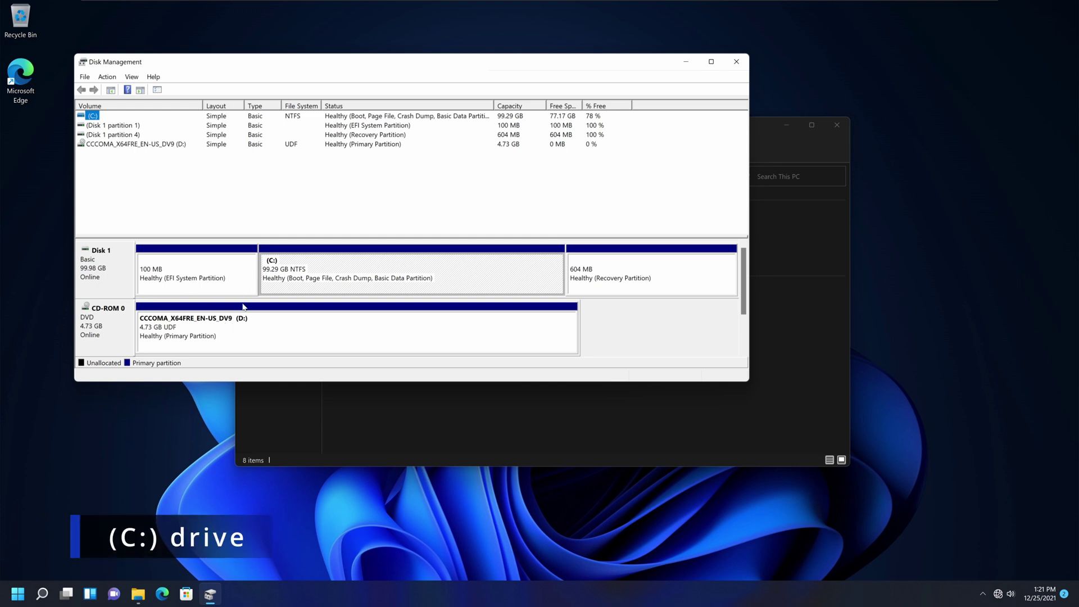
Inspect the Disk 1 partitions: C:, the 100 MB EFI and 604 MB Recovery partitions.
{"action": "left_click", "coordinate": [324, 275]}
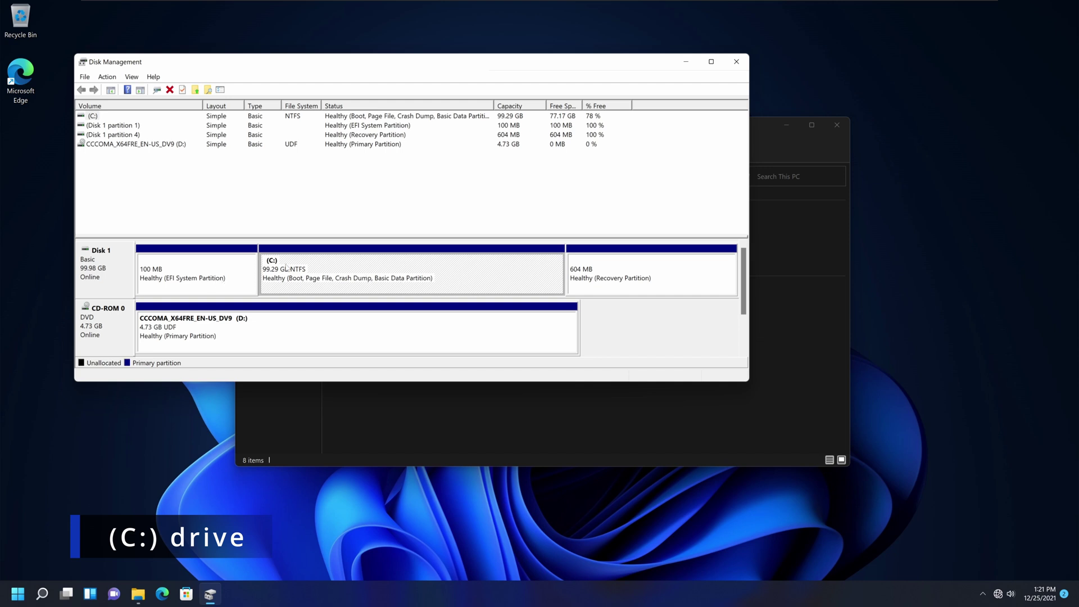
{"action": "left_click", "coordinate": [209, 271]}
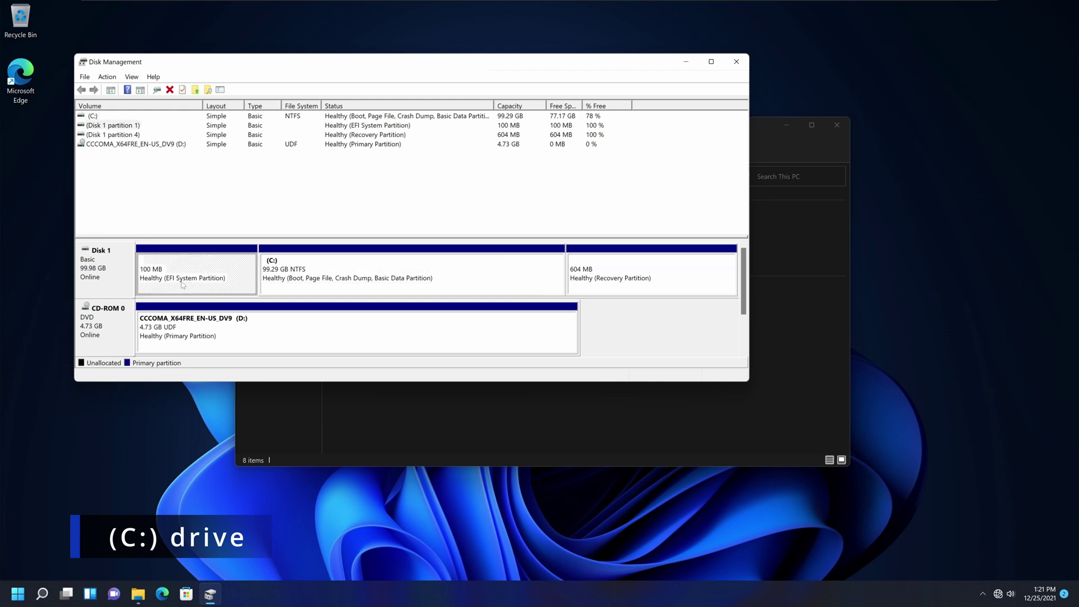
{"action": "left_click", "coordinate": [584, 285]}
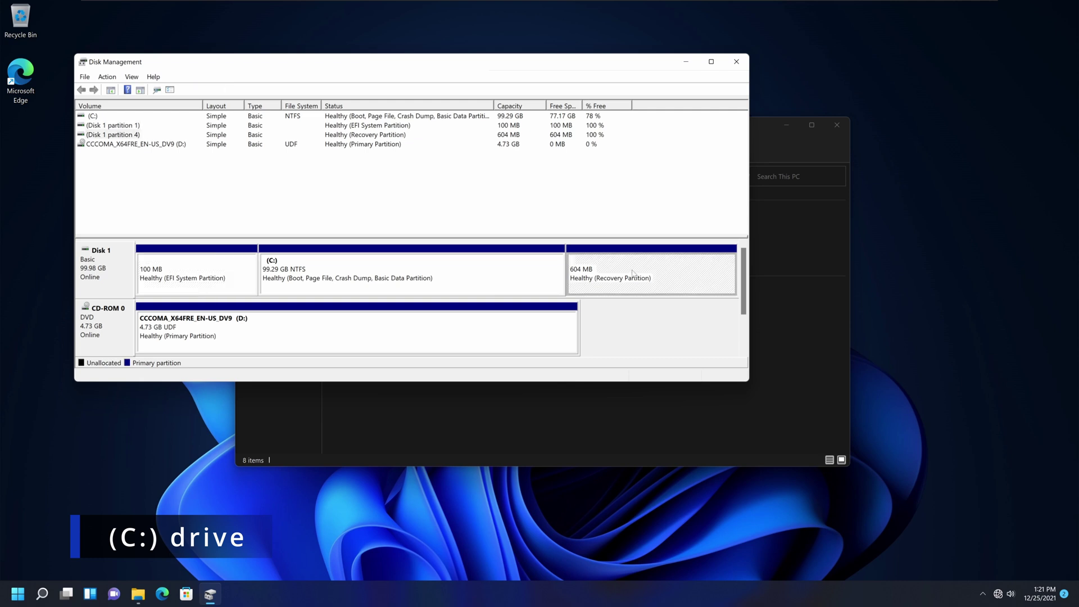
{"action": "left_click", "coordinate": [493, 283]}
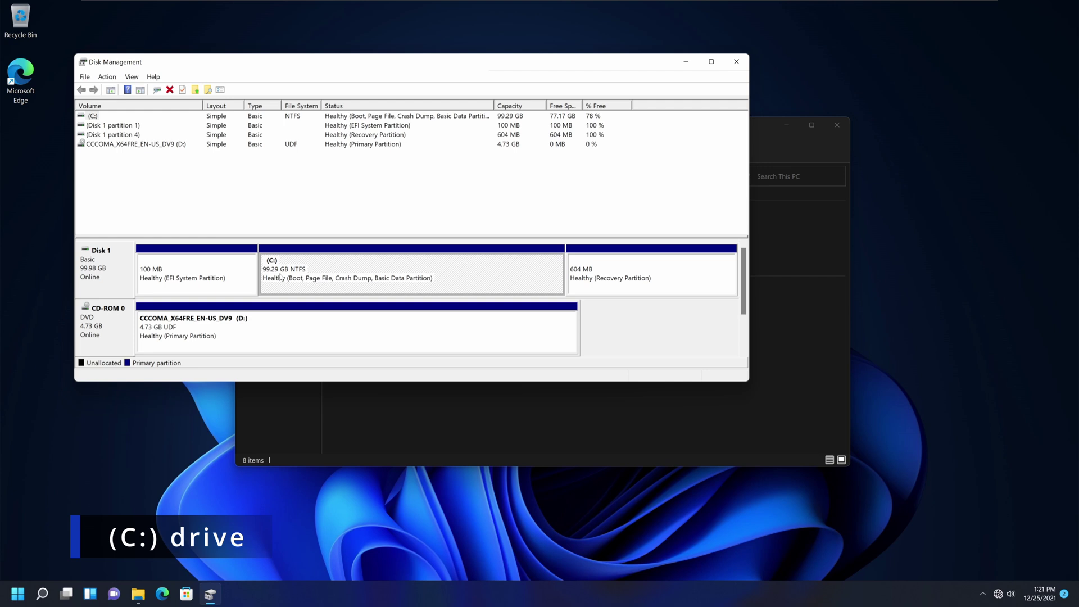
Open Shrink Volume for C: and enter 45000 MB to shrink, leaving 56677 MB.
{"action": "right_click", "coordinate": [472, 274]}
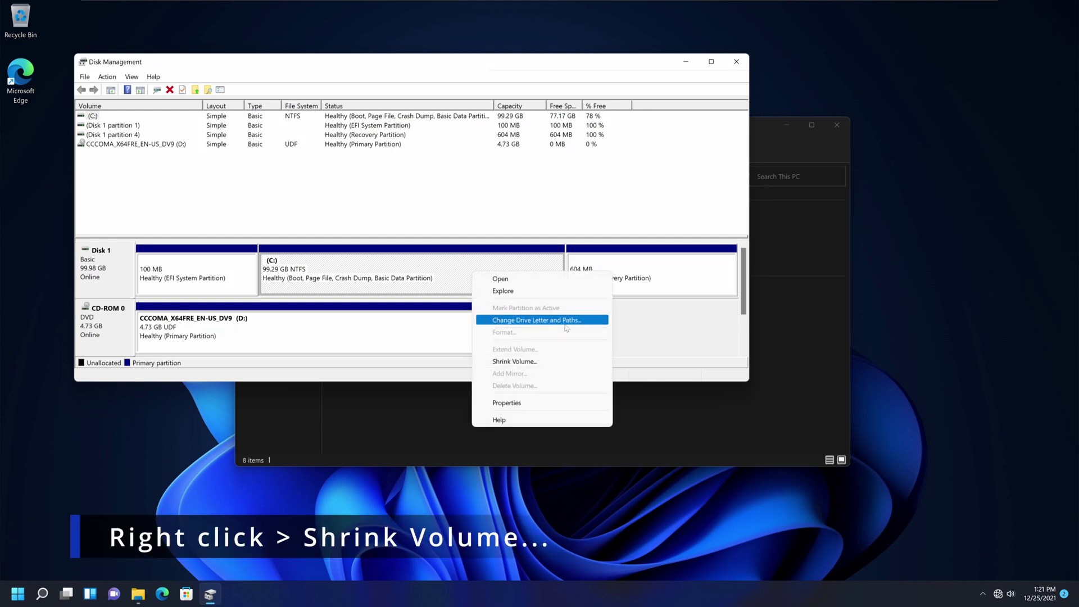
{"action": "left_click", "coordinate": [523, 362]}
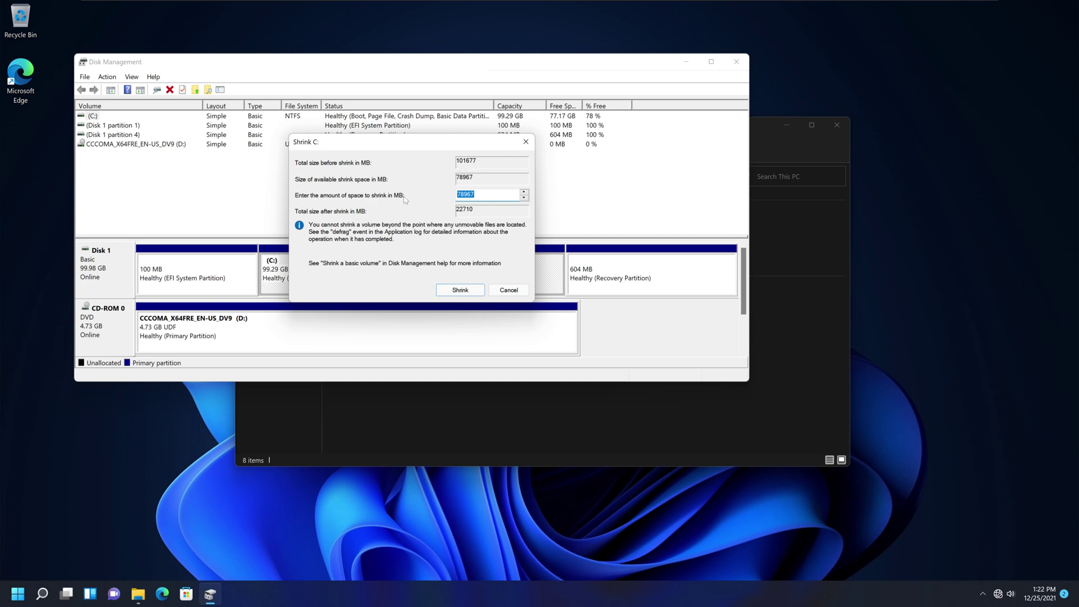
{"action": "left_click", "coordinate": [17, 594]}
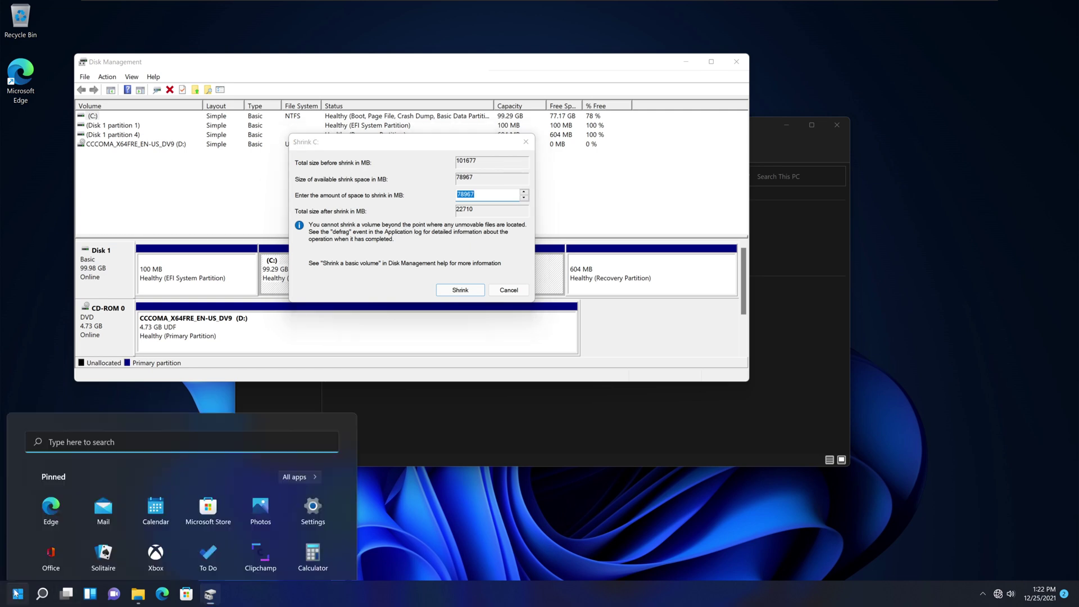
{"action": "left_click", "coordinate": [482, 194]}
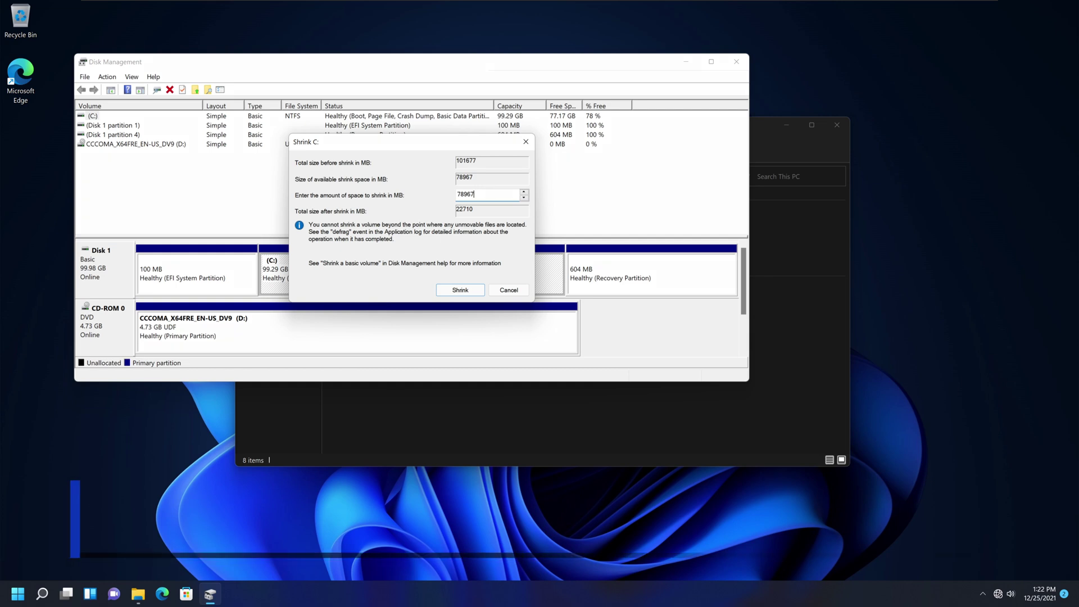
{"action": "left_click_drag", "start_coordinate": [478, 194], "coordinate": [404, 201]}
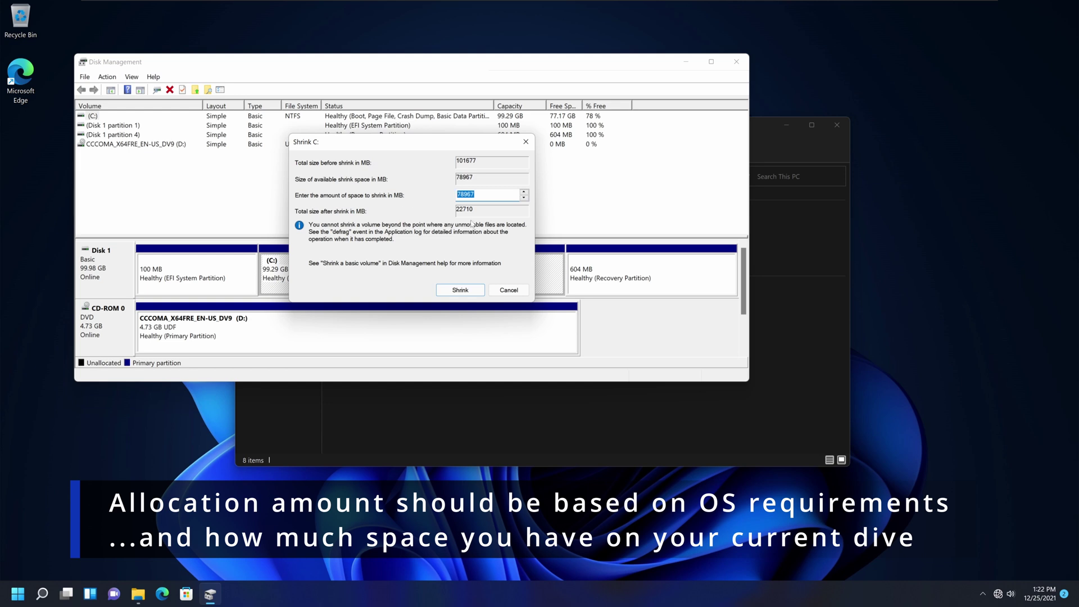
{"action": "type", "text": "45000"}
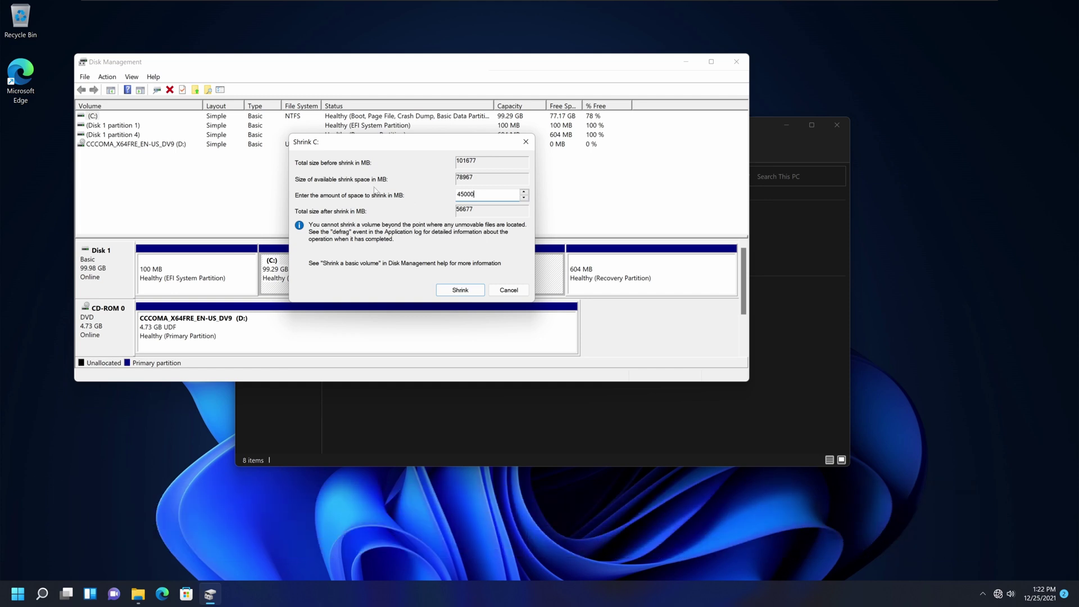
Apply the shrink, leaving C: at 55.35 GB with a new 43.95 GB unallocated block.
{"action": "left_click", "coordinate": [460, 291]}
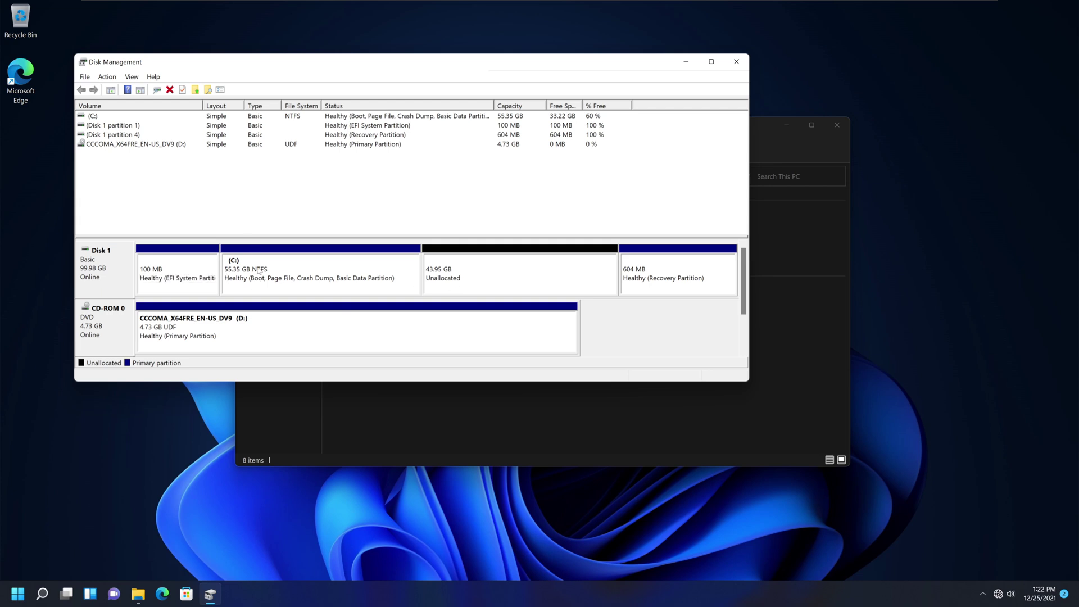
{"action": "left_click", "coordinate": [388, 268]}
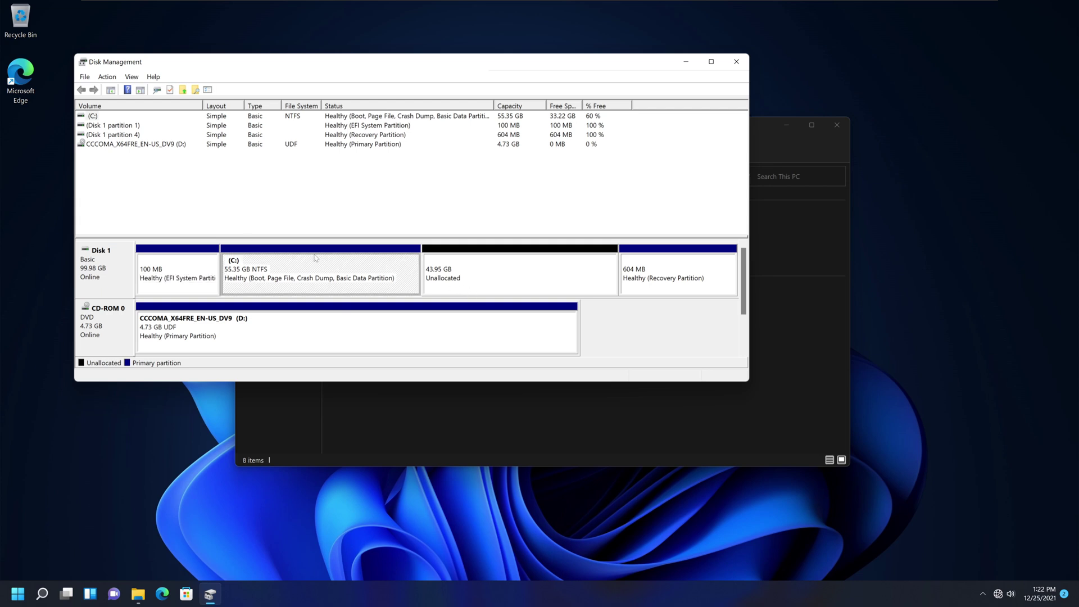
{"action": "left_click", "coordinate": [519, 270]}
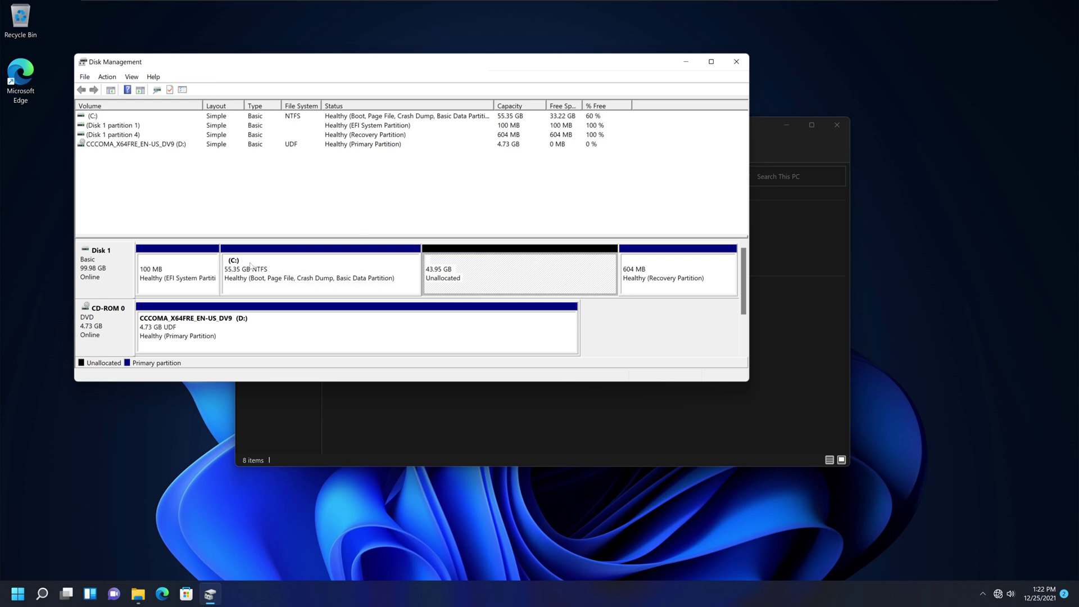
{"action": "left_click", "coordinate": [372, 280]}
{"action": "left_click", "coordinate": [503, 277]}
{"action": "left_click", "coordinate": [371, 264]}
{"action": "left_click", "coordinate": [490, 277]}
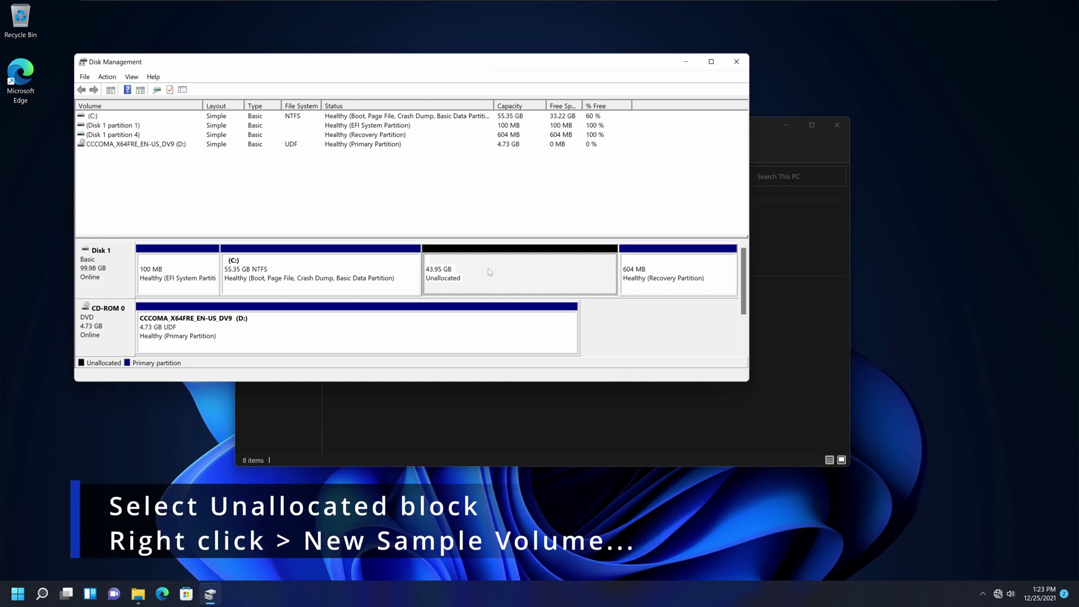
Start a New Simple Volume on the unallocated space, keeping default size and drive letter E.
{"action": "right_click", "coordinate": [521, 276]}
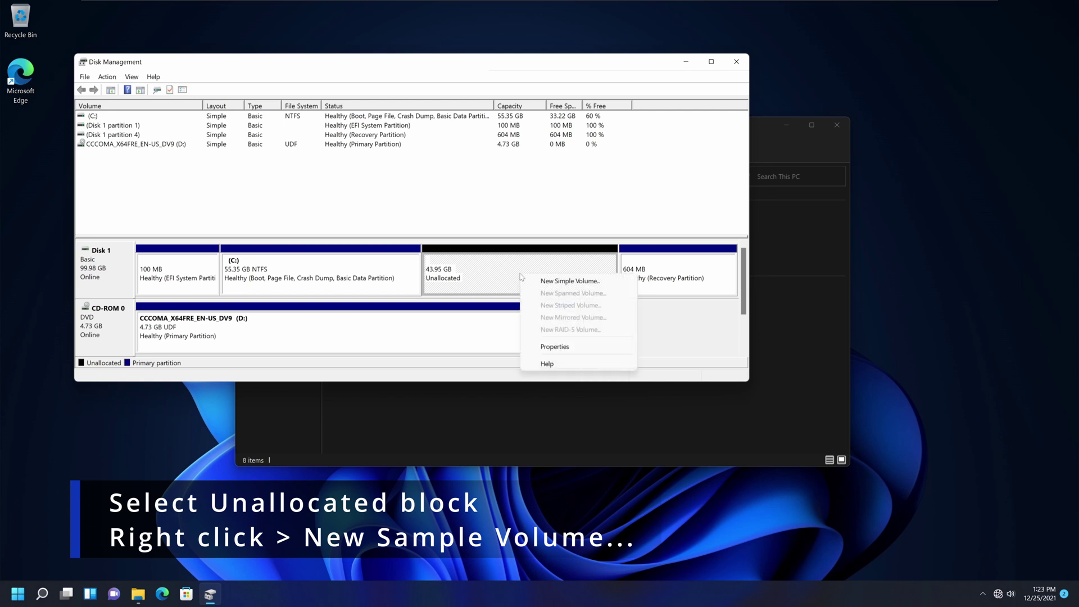
{"action": "left_click", "coordinate": [592, 286]}
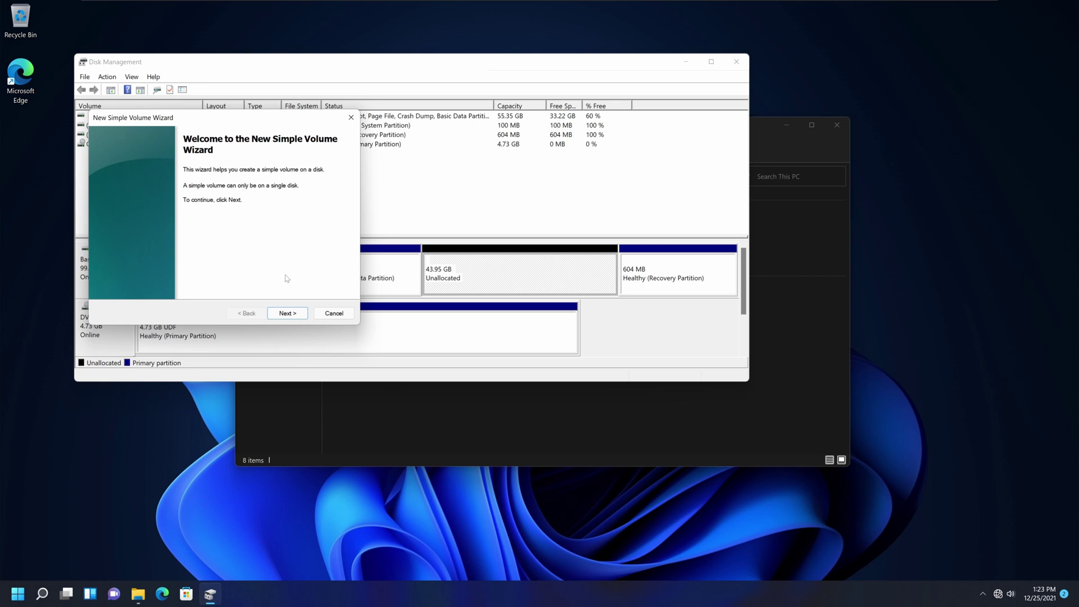
{"action": "left_click", "coordinate": [291, 314]}
{"action": "left_click", "coordinate": [292, 316]}
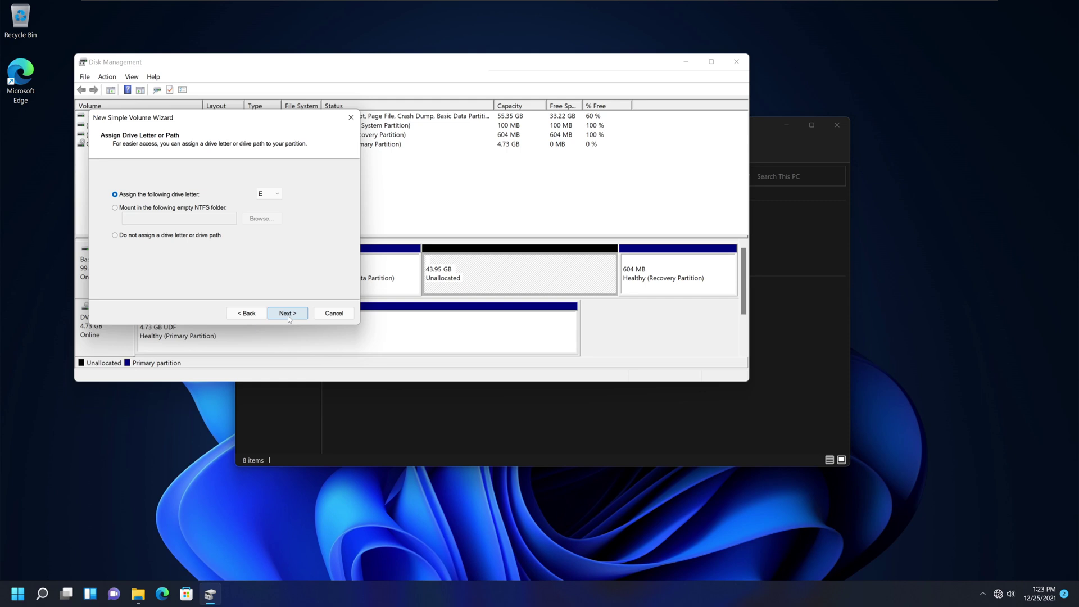
{"action": "left_click", "coordinate": [284, 316]}
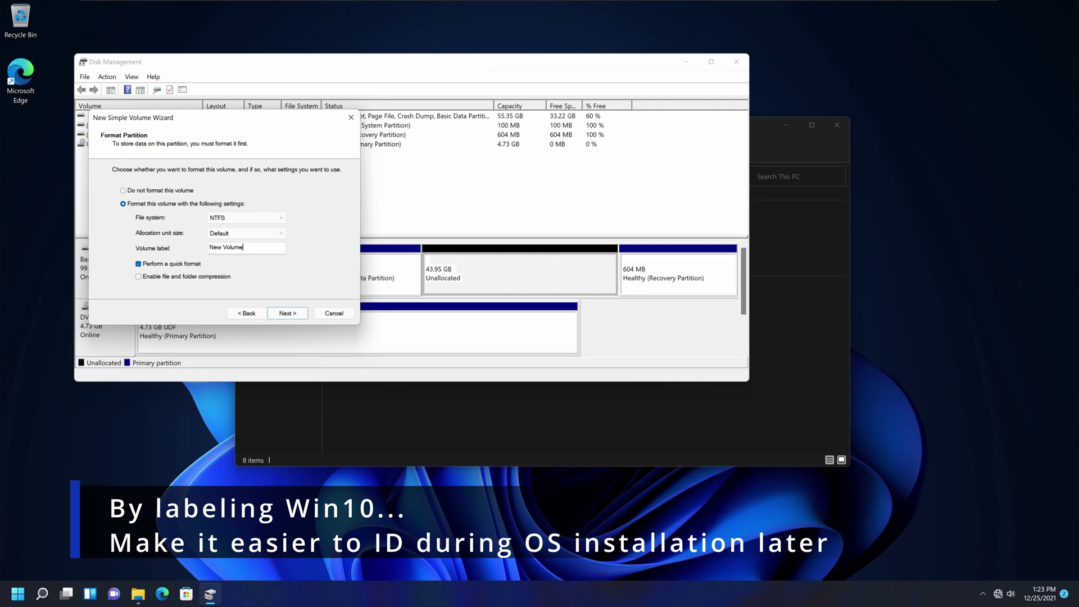
Label the volume Win10 and finish the wizard, creating the 43.94 GB NTFS E: partition.
{"action": "key", "text": "Tab"}
{"action": "type", "text": "Wi"}
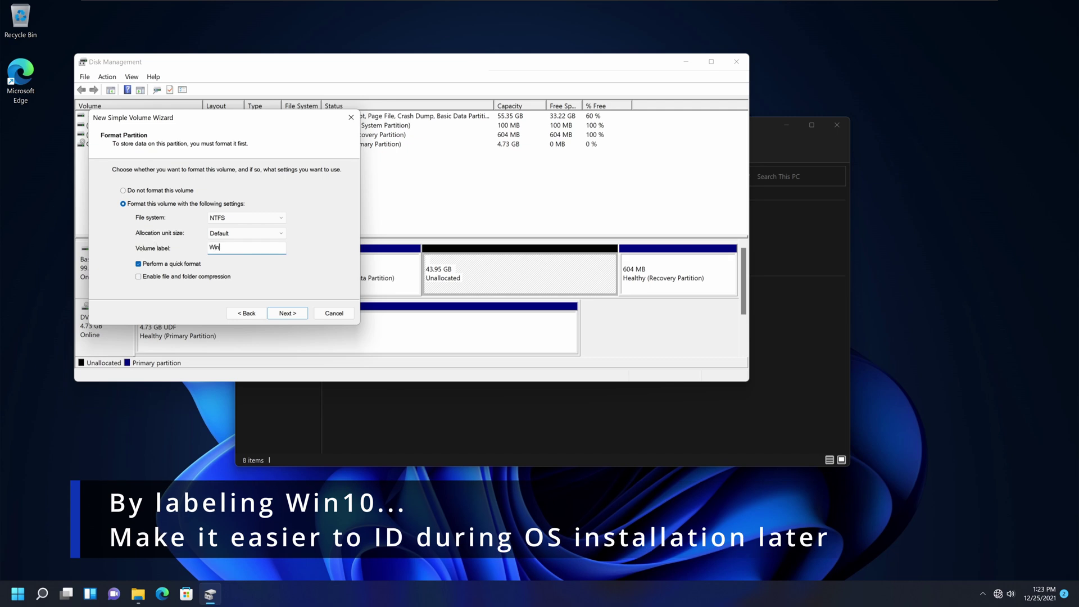
{"action": "type", "text": "n10"}
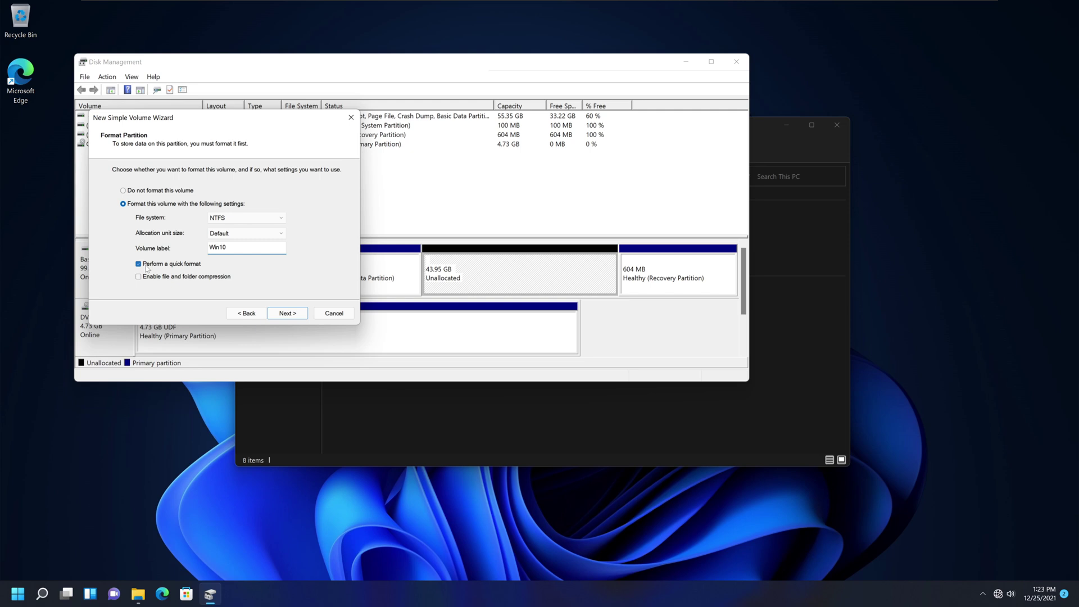
{"action": "left_click", "coordinate": [285, 314]}
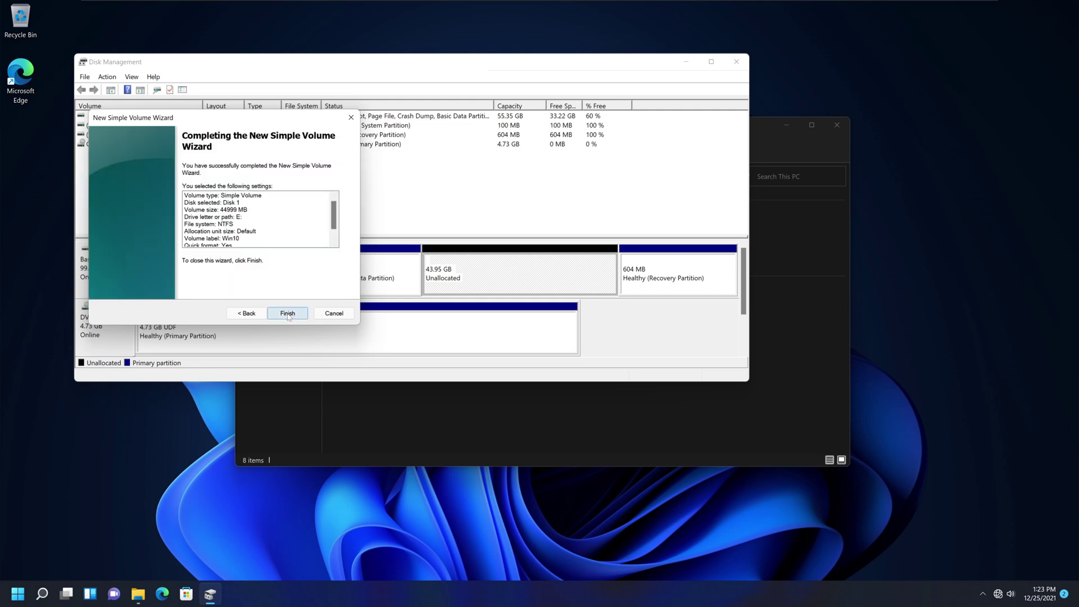
{"action": "left_click", "coordinate": [287, 314]}
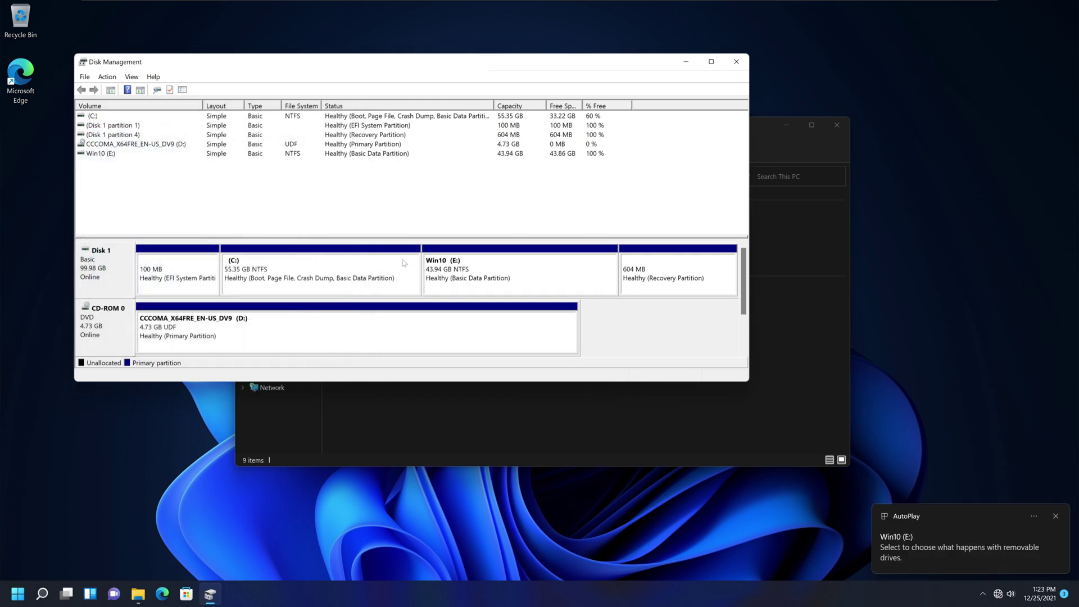
{"action": "left_click", "coordinate": [735, 63]}
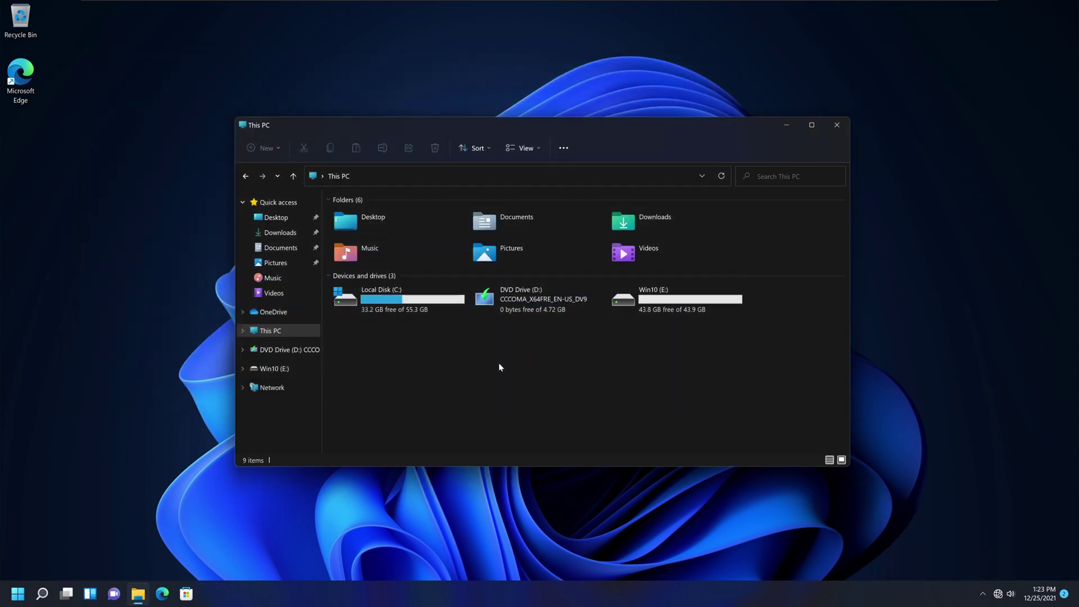
{"action": "left_click", "coordinate": [273, 312]}
{"action": "left_click", "coordinate": [280, 331]}
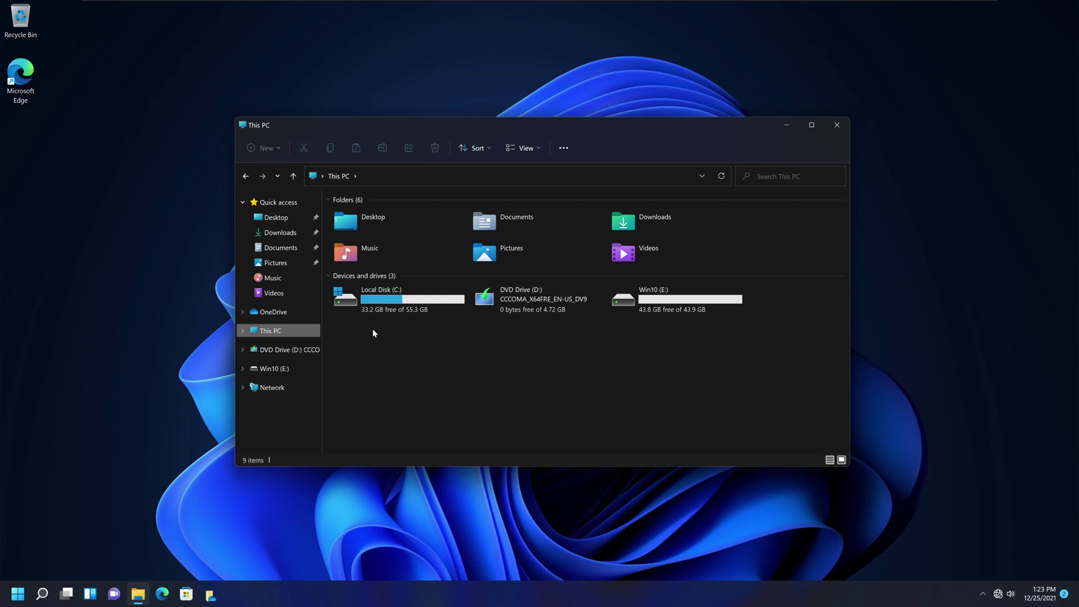
{"action": "left_click", "coordinate": [425, 309]}
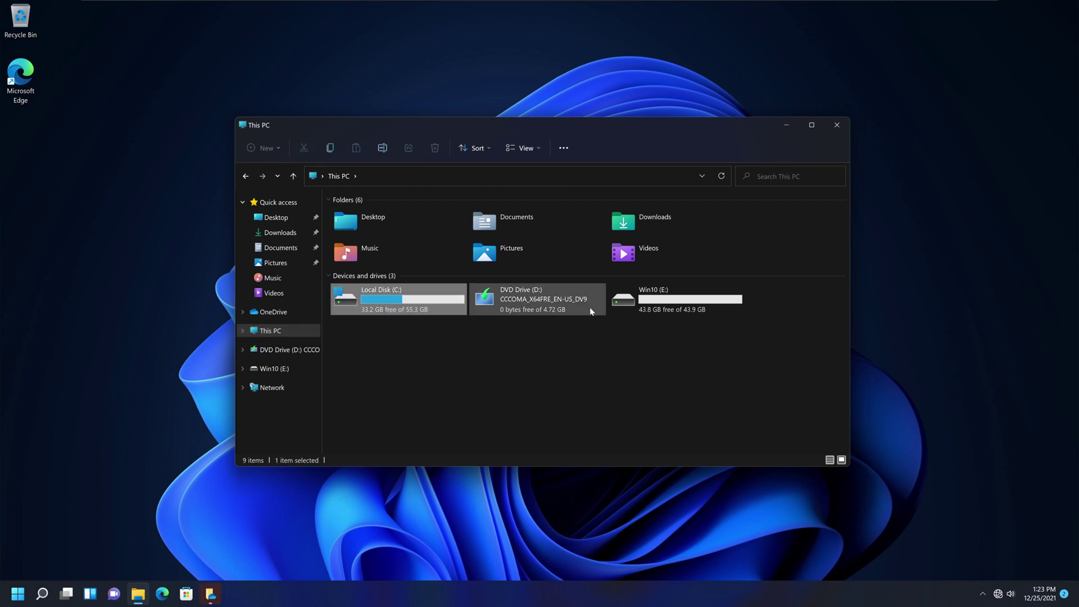
{"action": "left_click", "coordinate": [722, 308]}
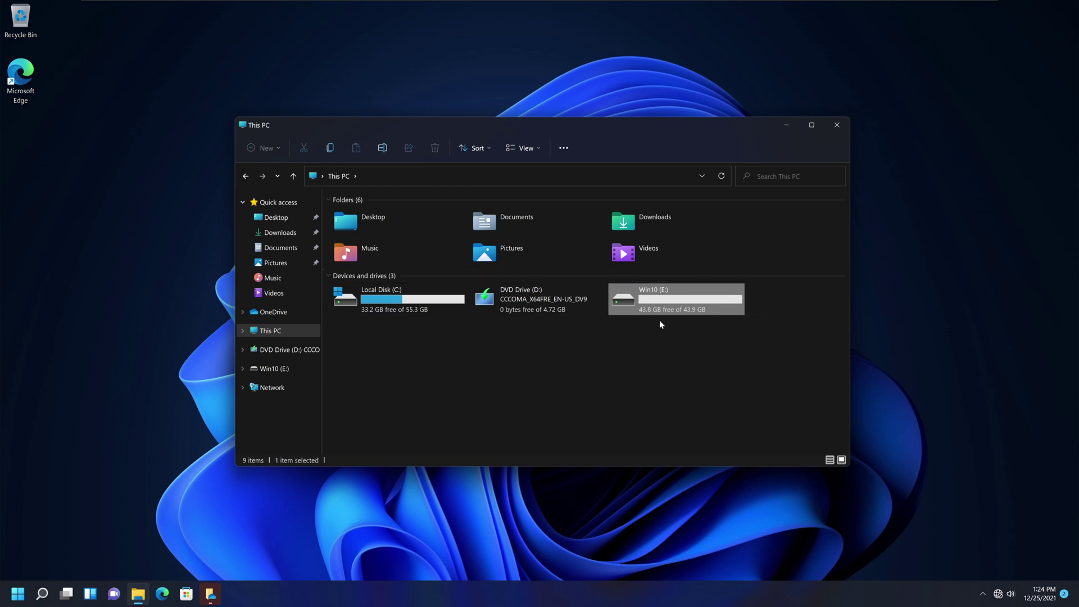
{"action": "mouse_move", "coordinate": [633, 309]}
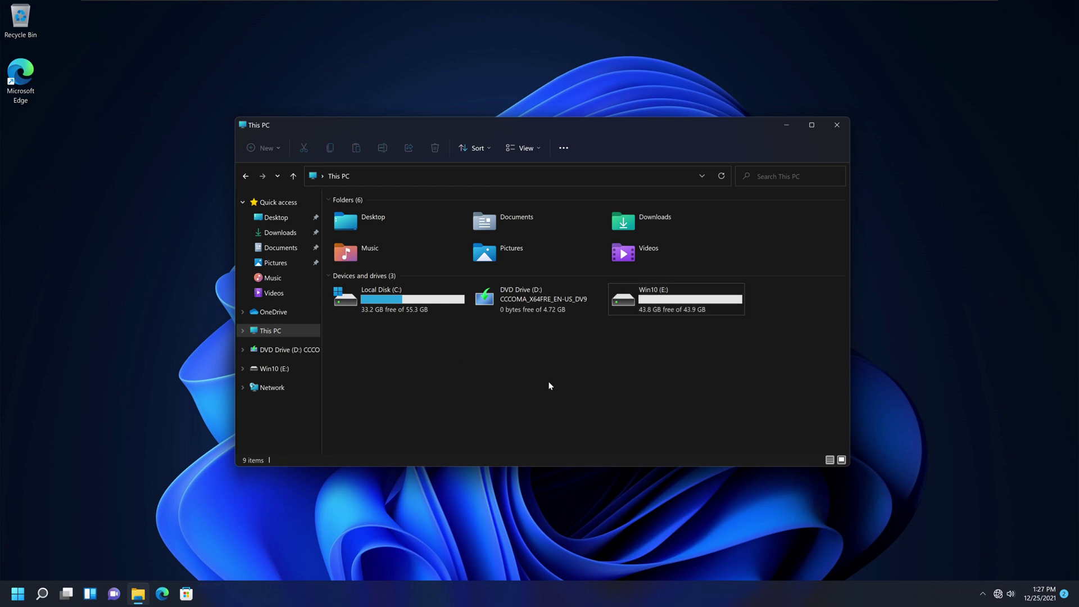
{"action": "left_click", "coordinate": [590, 312]}
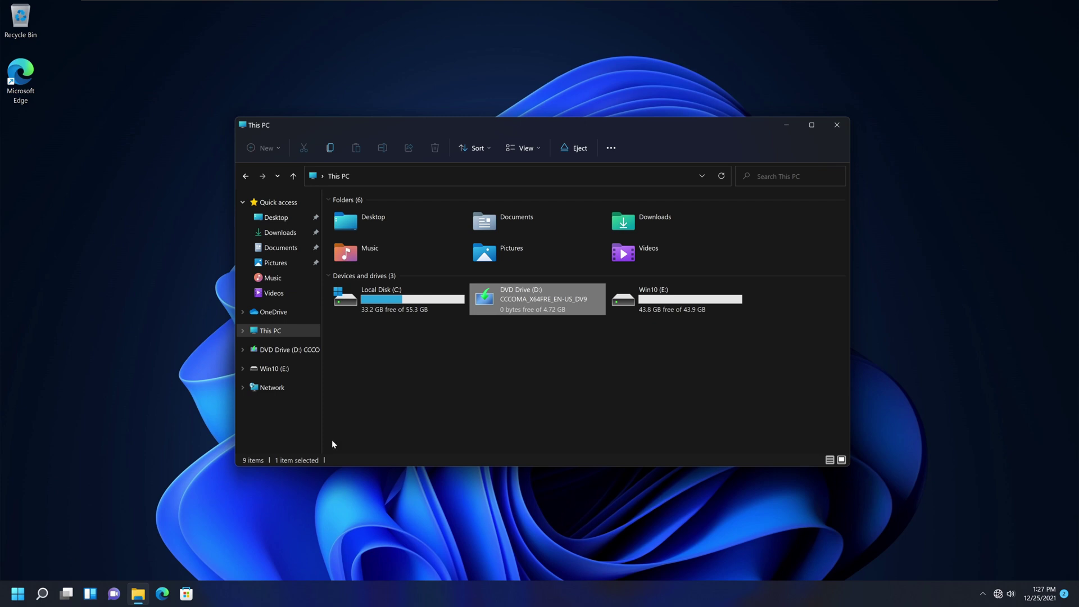
Restart from Start's power menu with Shift held to reach the recovery Choose an option screen.
{"action": "left_click", "coordinate": [20, 598]}
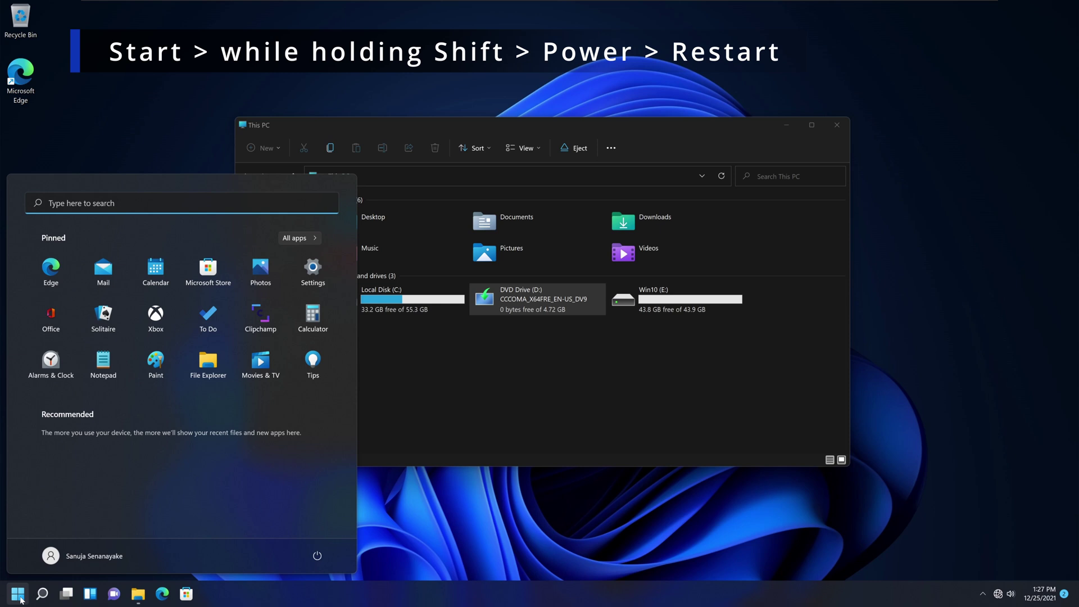
{"action": "left_click", "coordinate": [317, 555]}
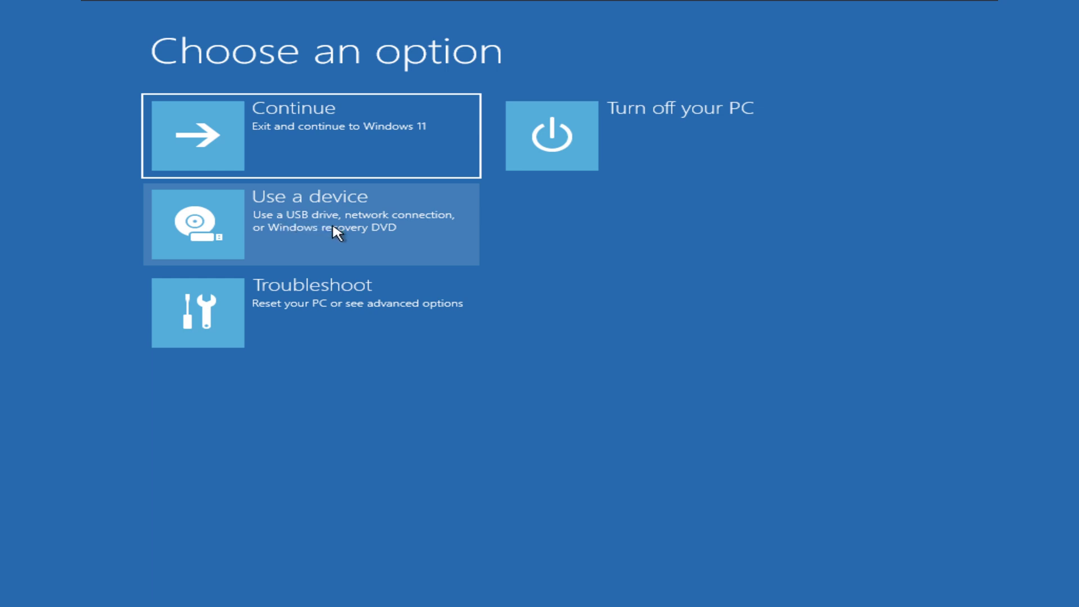
Choose Use a device to list boot devices, including the EFI VMware SATA CDROM drive.
{"action": "left_click", "coordinate": [386, 236]}
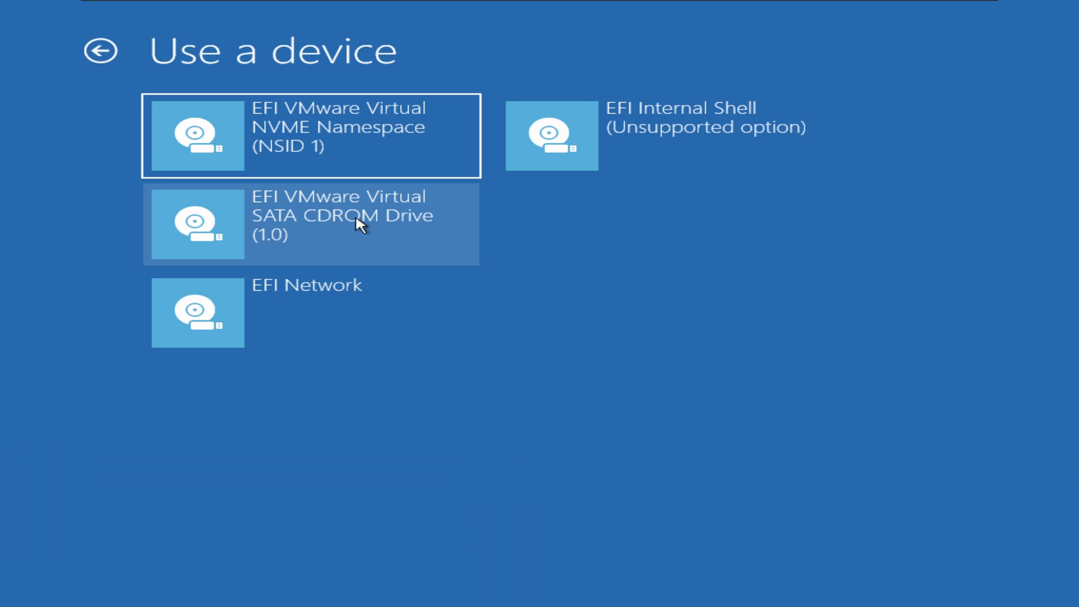
Boot Windows Setup from the SATA CDROM drive and continue without a product key.
{"action": "left_click", "coordinate": [359, 227]}
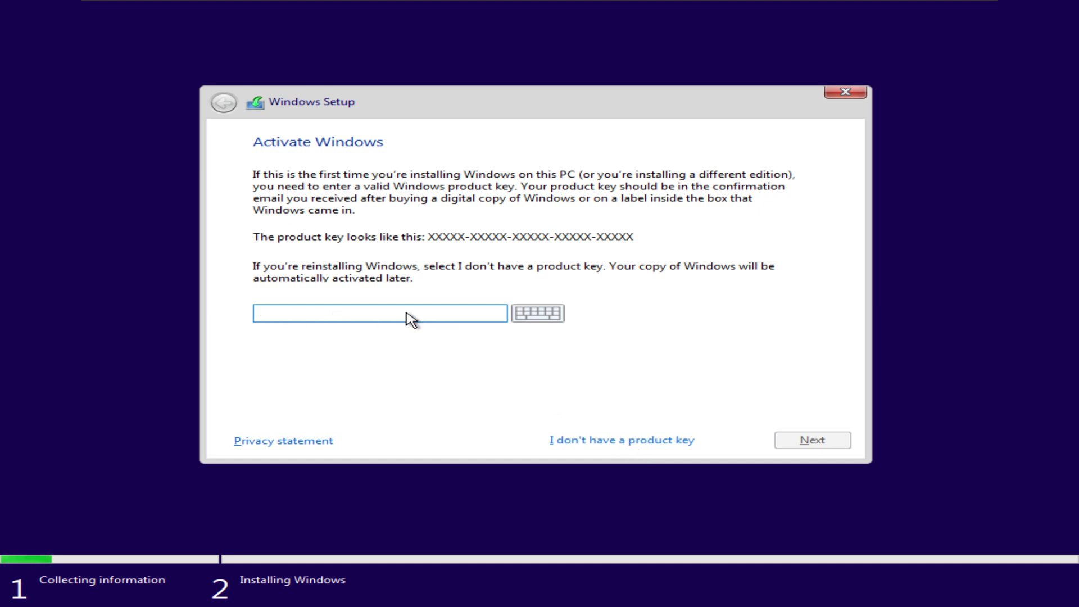
{"action": "left_click", "coordinate": [611, 442]}
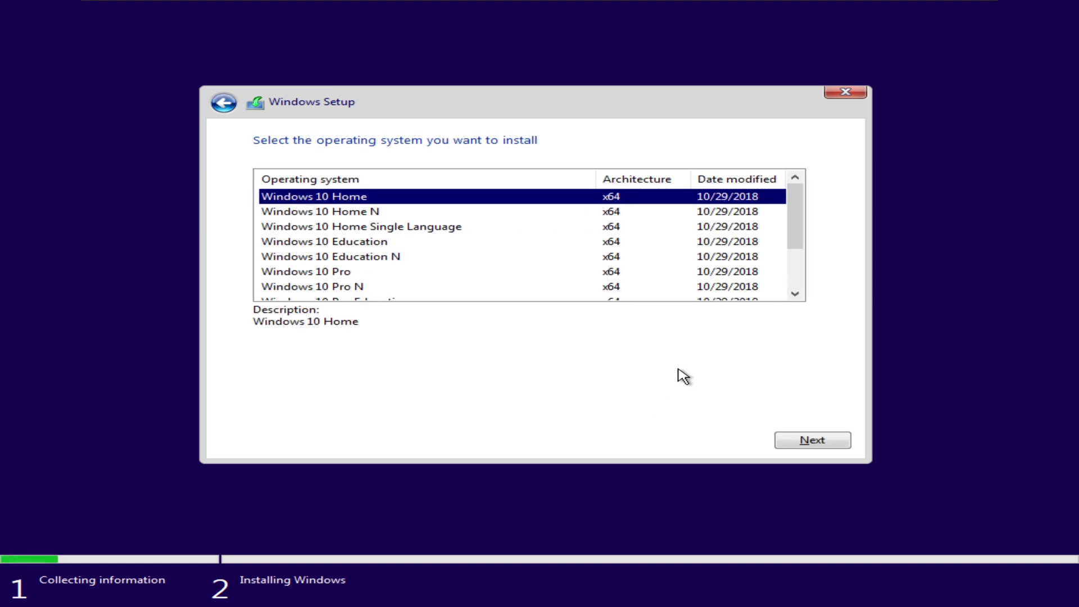
Choose the Windows 10 Pro edition and accept the license terms.
{"action": "scroll", "coordinate": [528, 259], "scroll_direction": "down", "scroll_amount": 2}
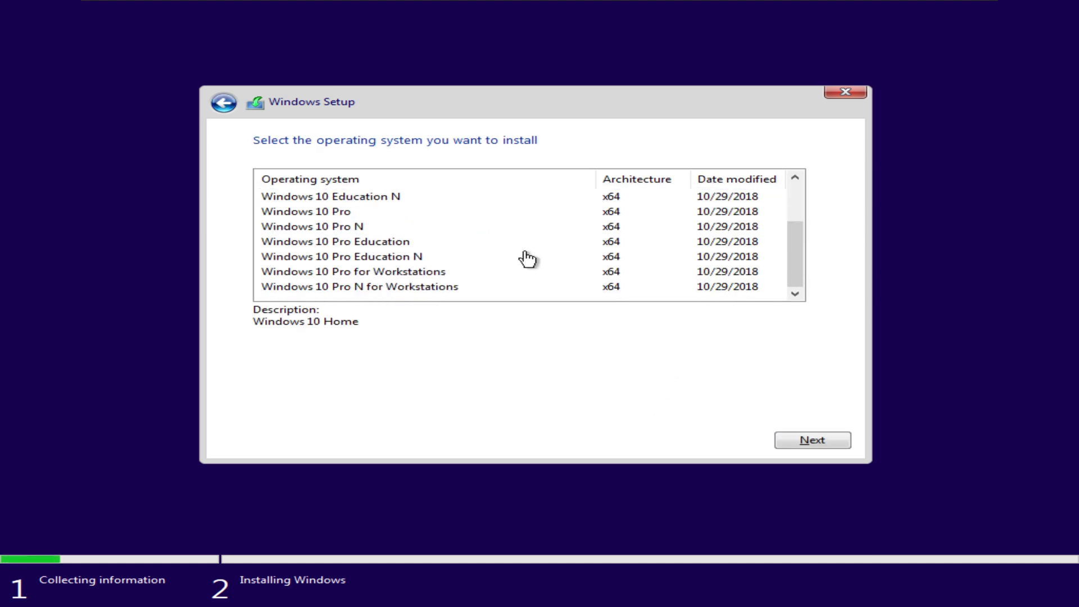
{"action": "left_click", "coordinate": [331, 213]}
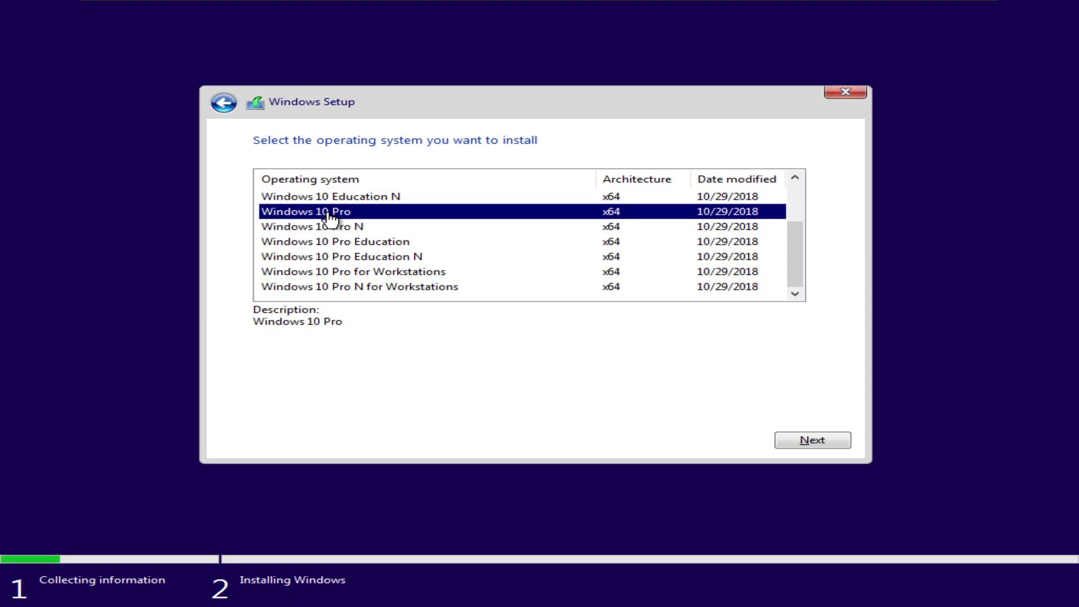
{"action": "left_click", "coordinate": [811, 442]}
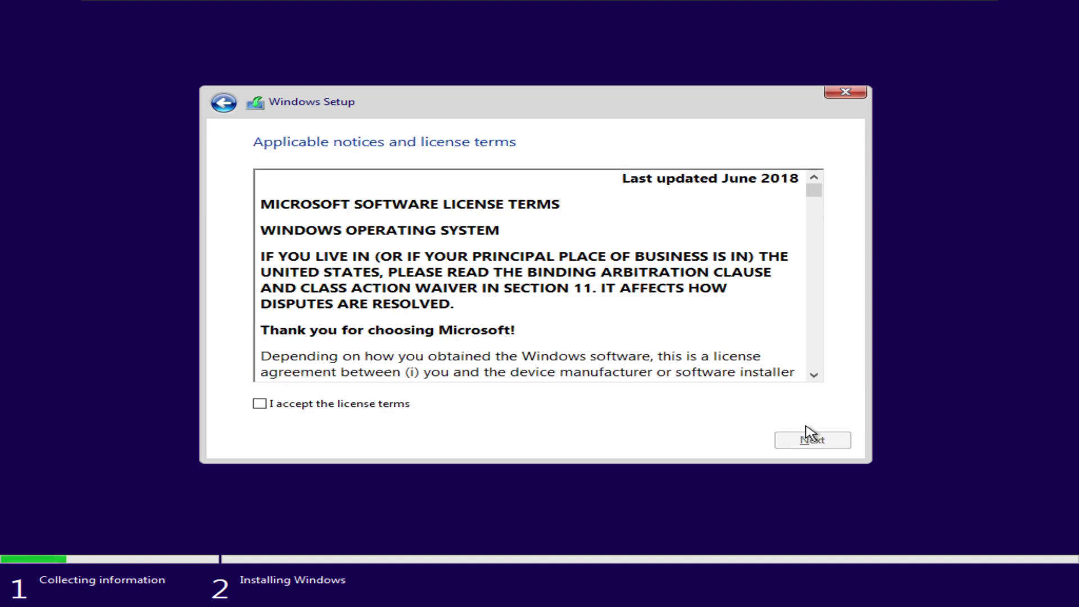
{"action": "left_click", "coordinate": [299, 406]}
{"action": "left_click", "coordinate": [844, 448]}
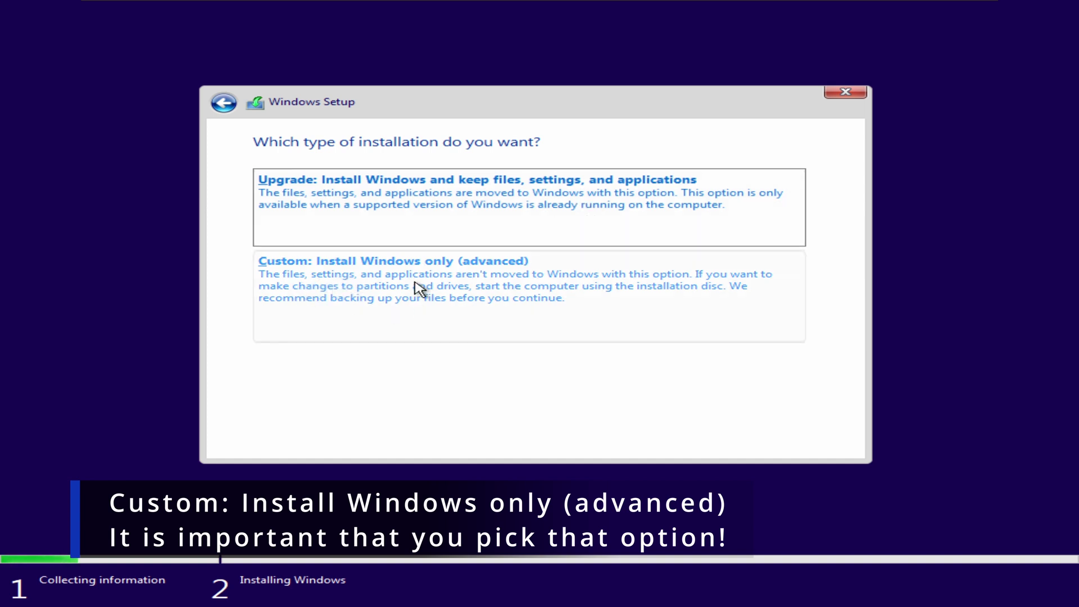
Choose a Custom install and format Drive 0 Partition 4 (Win10) as the target.
{"action": "left_click", "coordinate": [588, 296]}
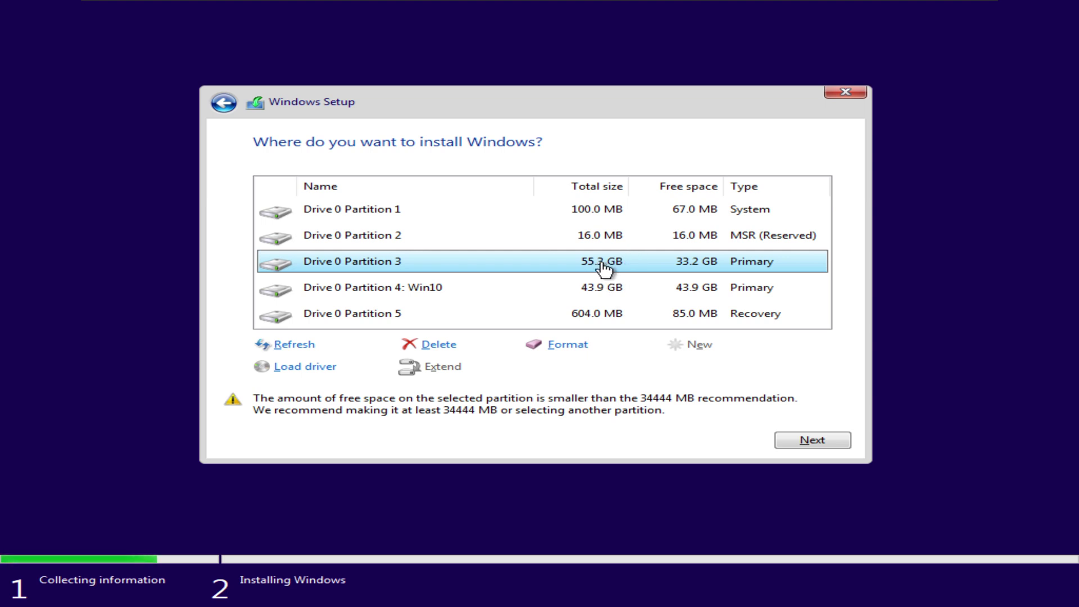
{"action": "left_click", "coordinate": [610, 293]}
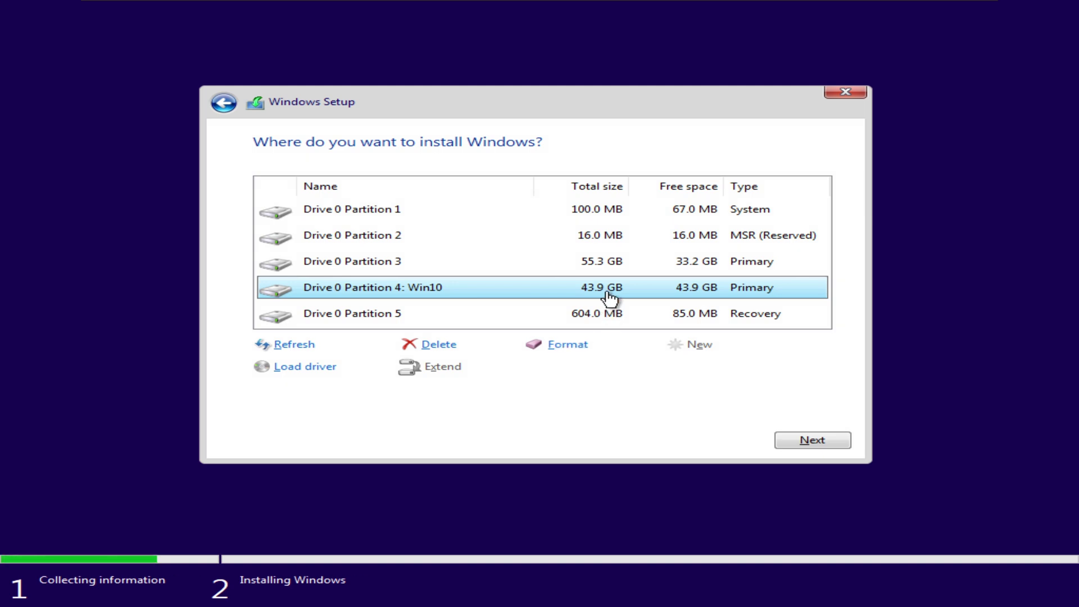
{"action": "left_click", "coordinate": [568, 348]}
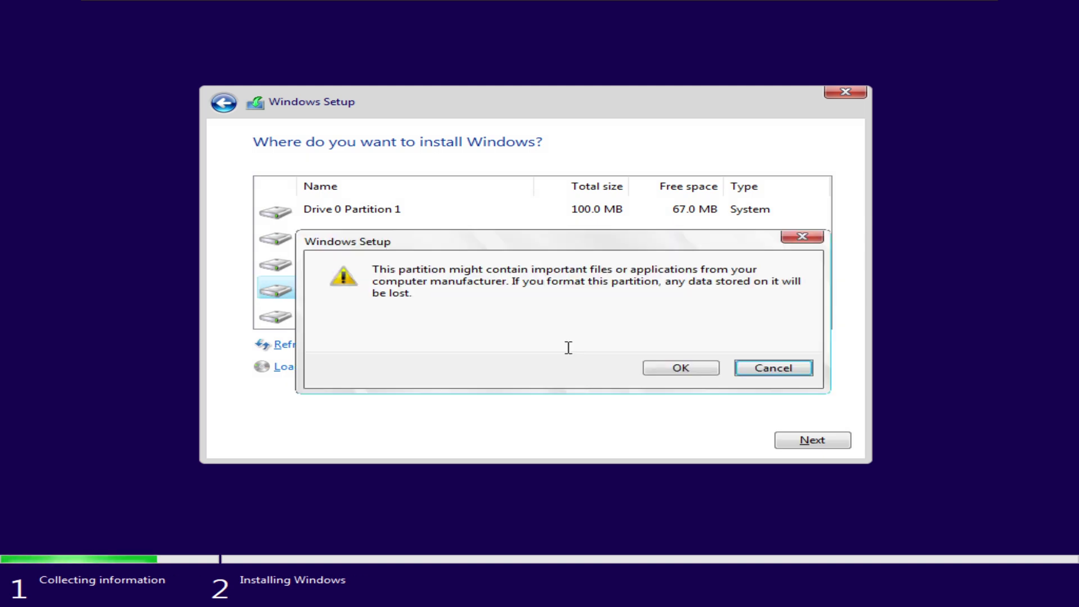
{"action": "left_click", "coordinate": [680, 366]}
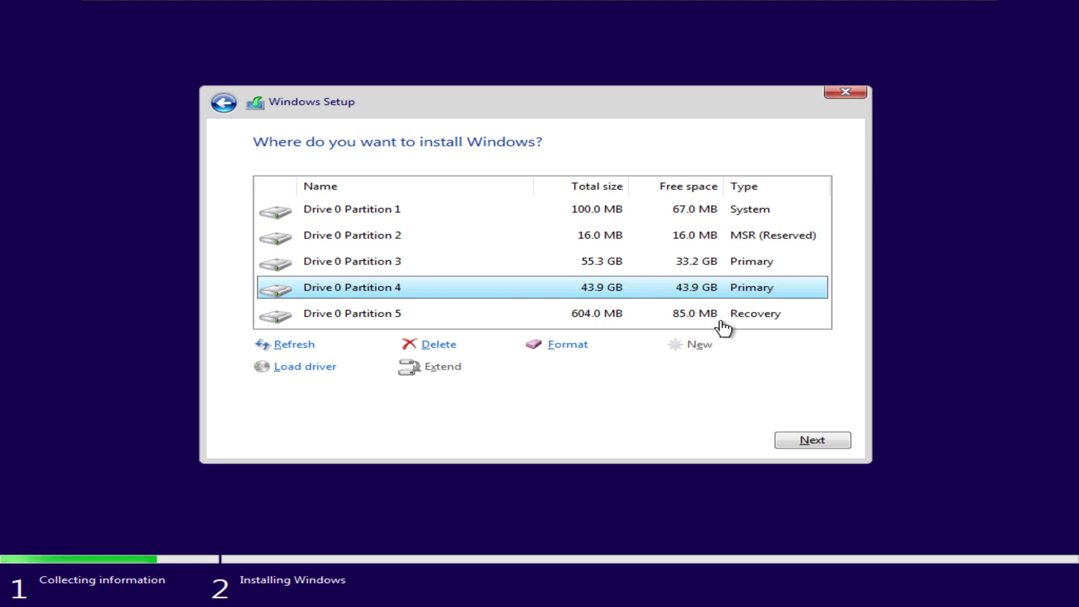
Start installing Windows 10 onto the formatted Drive 0 Partition 4.
{"action": "left_click", "coordinate": [817, 443]}
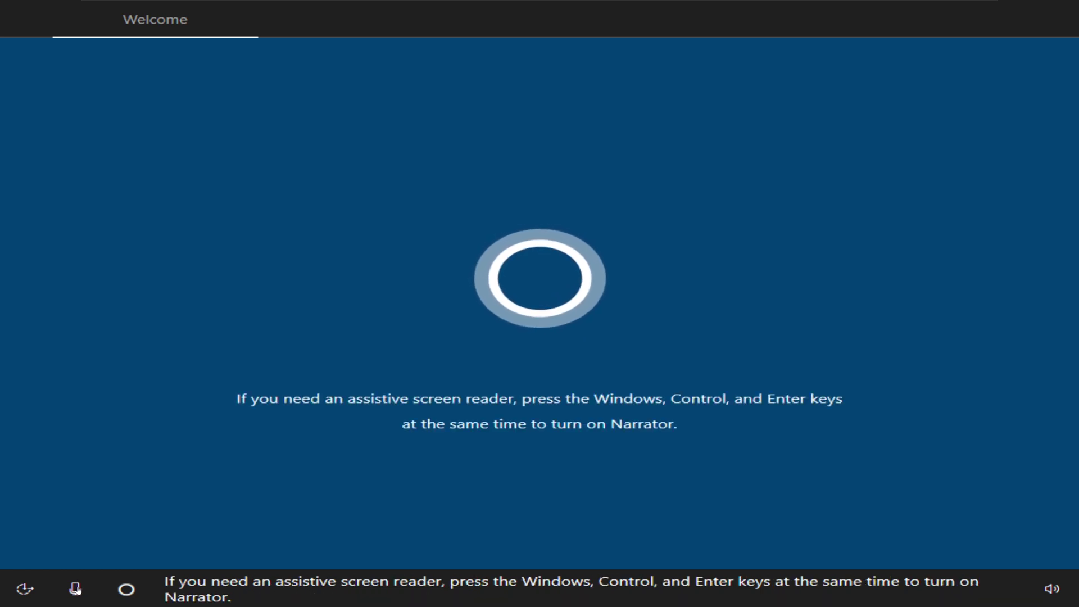
Mute Cortana, accept region and keyboard, skip the second layout and network connection.
{"action": "left_click", "coordinate": [78, 587]}
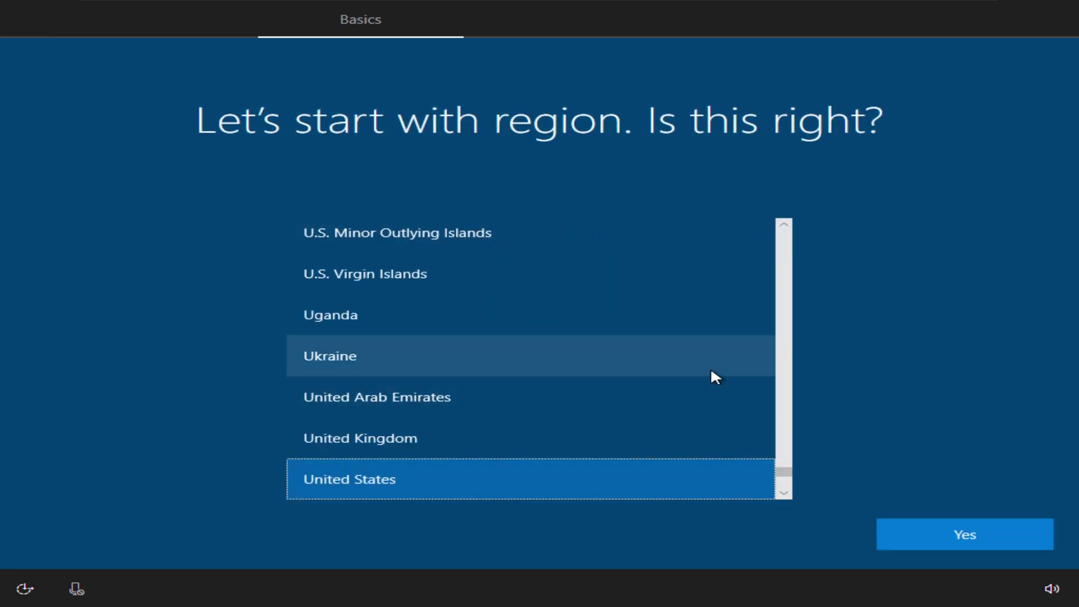
{"action": "left_click", "coordinate": [981, 534]}
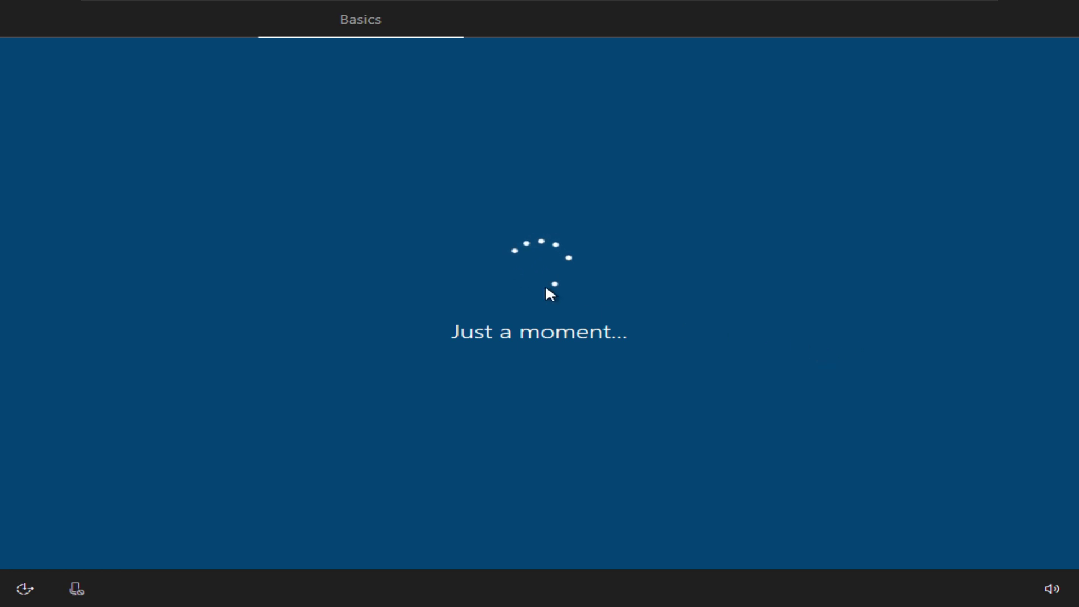
{"action": "left_click", "coordinate": [995, 533]}
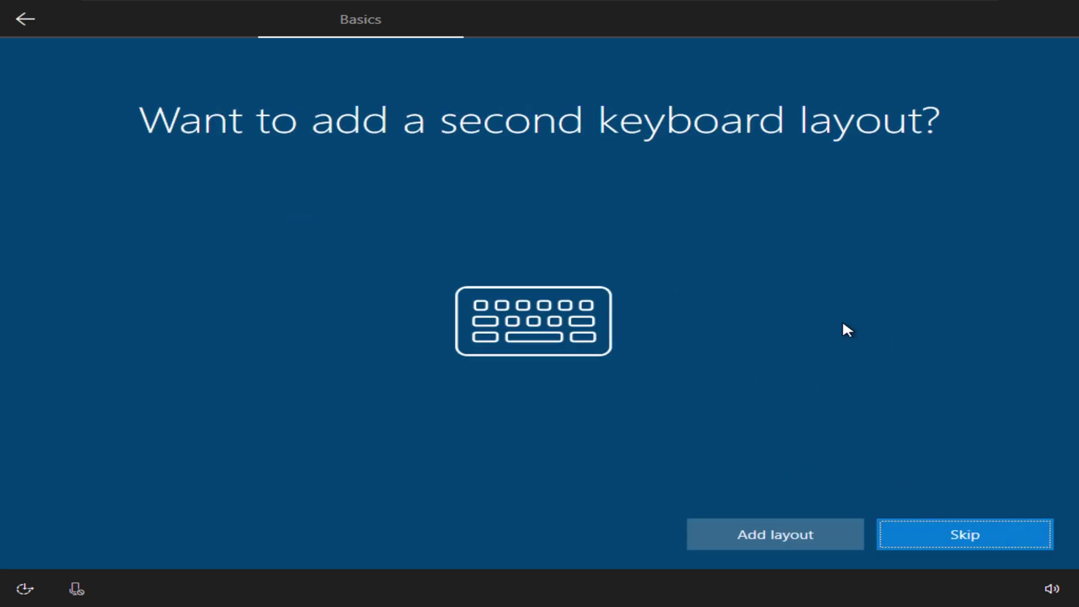
{"action": "left_click", "coordinate": [967, 540]}
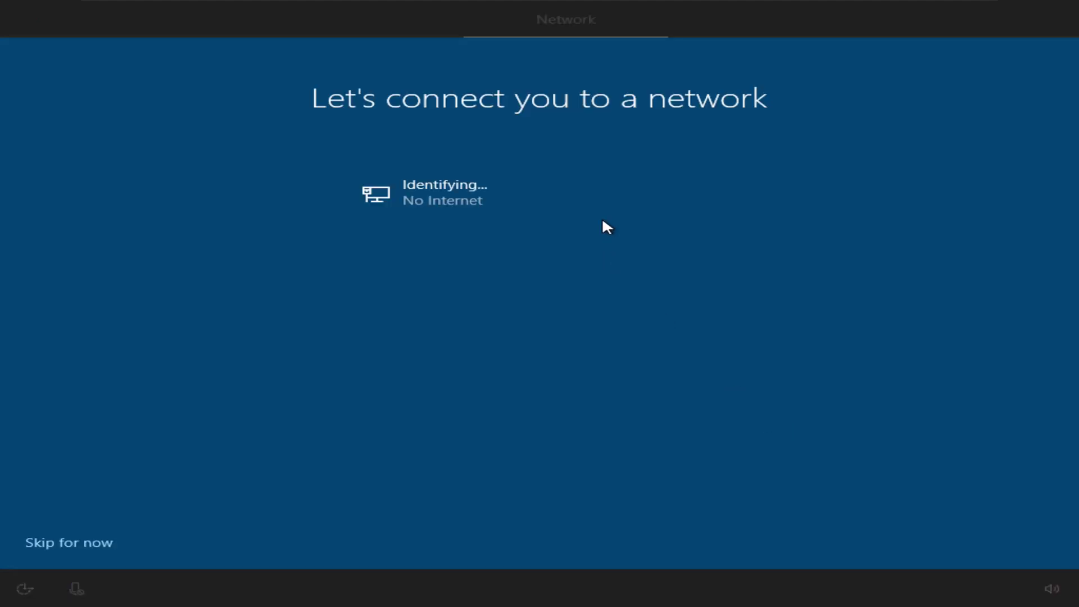
{"action": "left_click", "coordinate": [47, 543]}
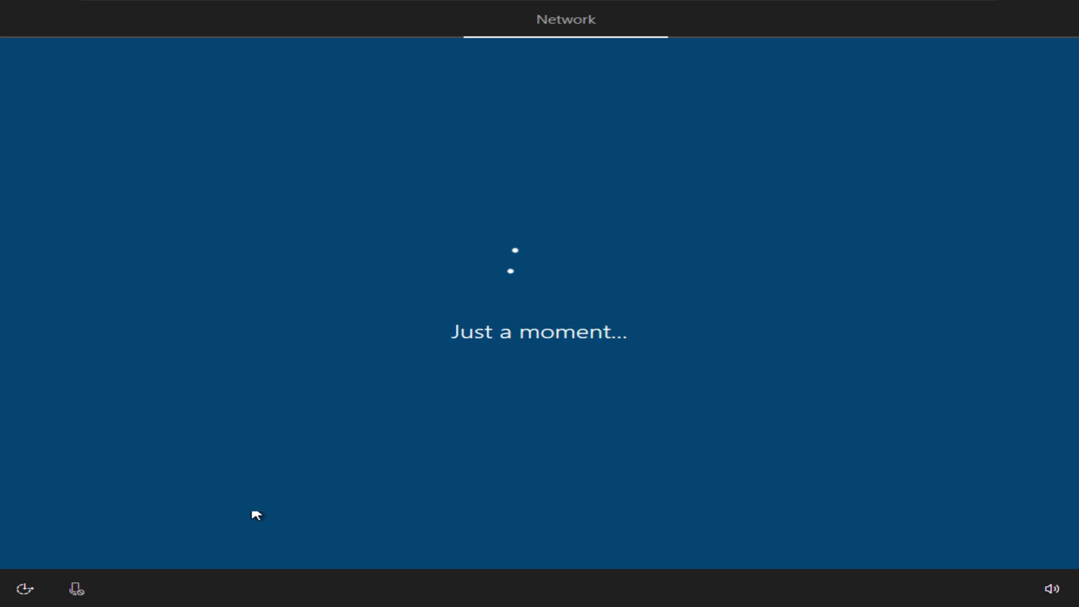
{"action": "left_click", "coordinate": [811, 544]}
Create the local account with the user's name and a confirmed password.
{"action": "type", "text": "Sanuja Senanayake"}
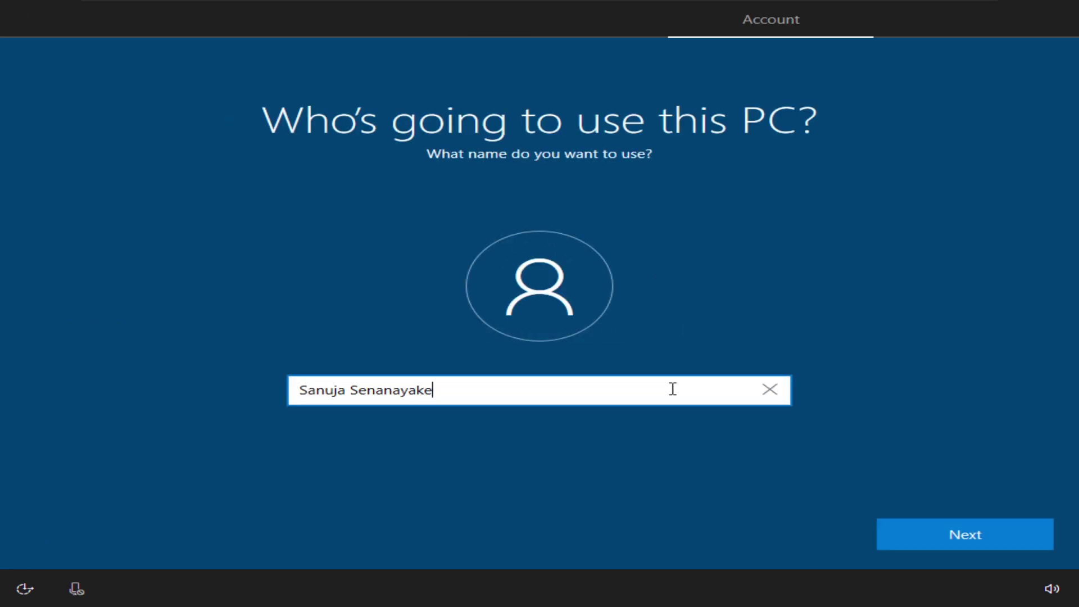
{"action": "left_click", "coordinate": [980, 539]}
{"action": "type", "text": "•••••••••••"}
{"action": "key", "text": "Return"}
{"action": "type", "text": "•••••••••••"}
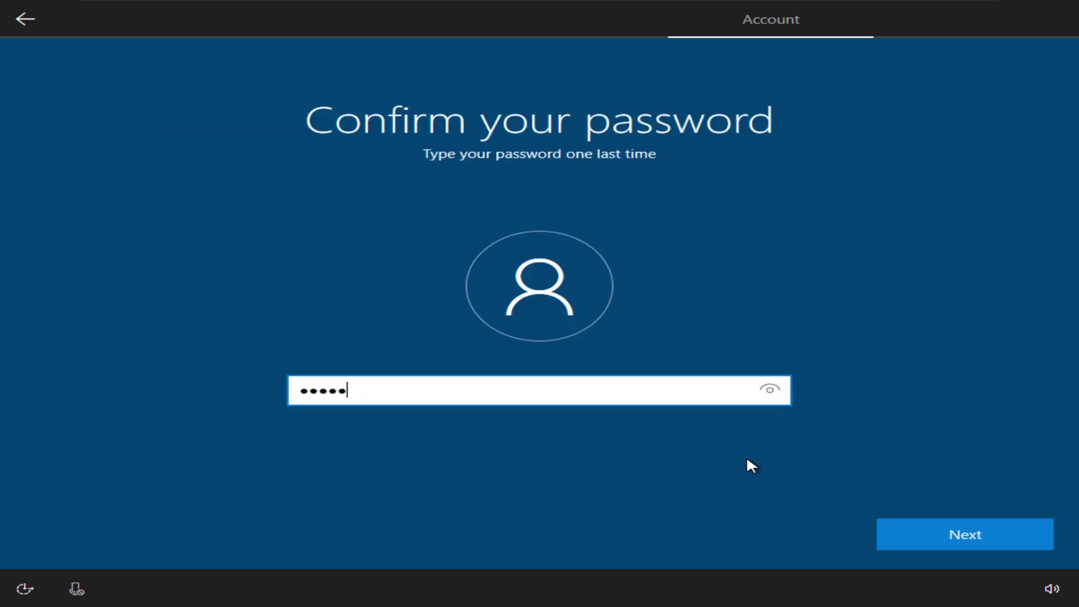
{"action": "key", "text": "Return"}
Answer the three security questions, then decline Cortana and activity history sharing.
{"action": "key", "text": "Down"}
{"action": "left_click", "coordinate": [551, 406]}
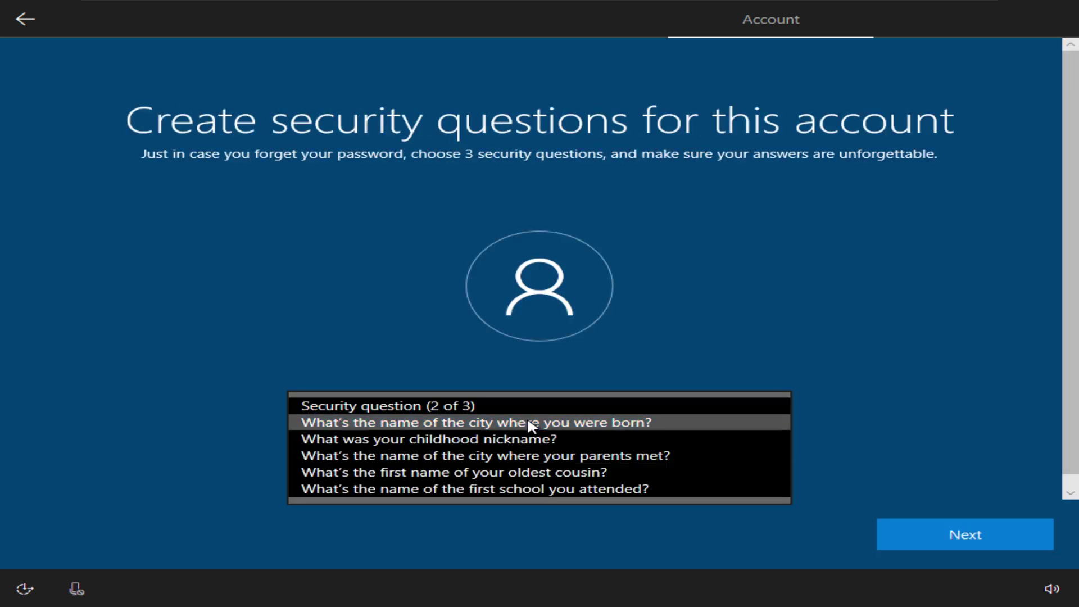
{"action": "left_click", "coordinate": [530, 427]}
{"action": "key", "text": "Return"}
{"action": "left_click", "coordinate": [528, 406]}
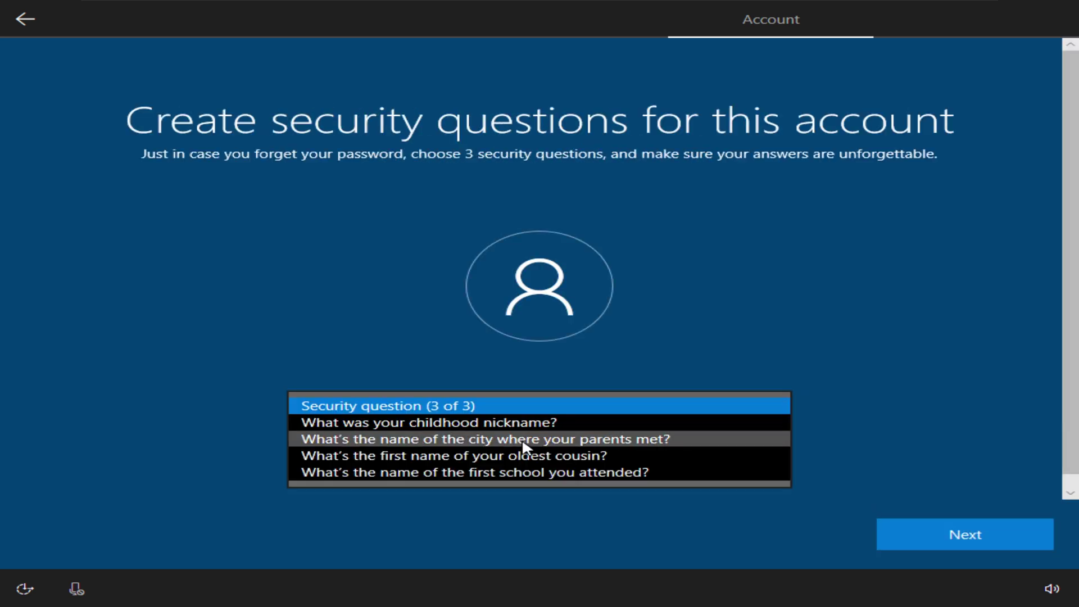
{"action": "left_click", "coordinate": [522, 443]}
{"action": "left_click", "coordinate": [984, 534]}
{"action": "left_click", "coordinate": [965, 534]}
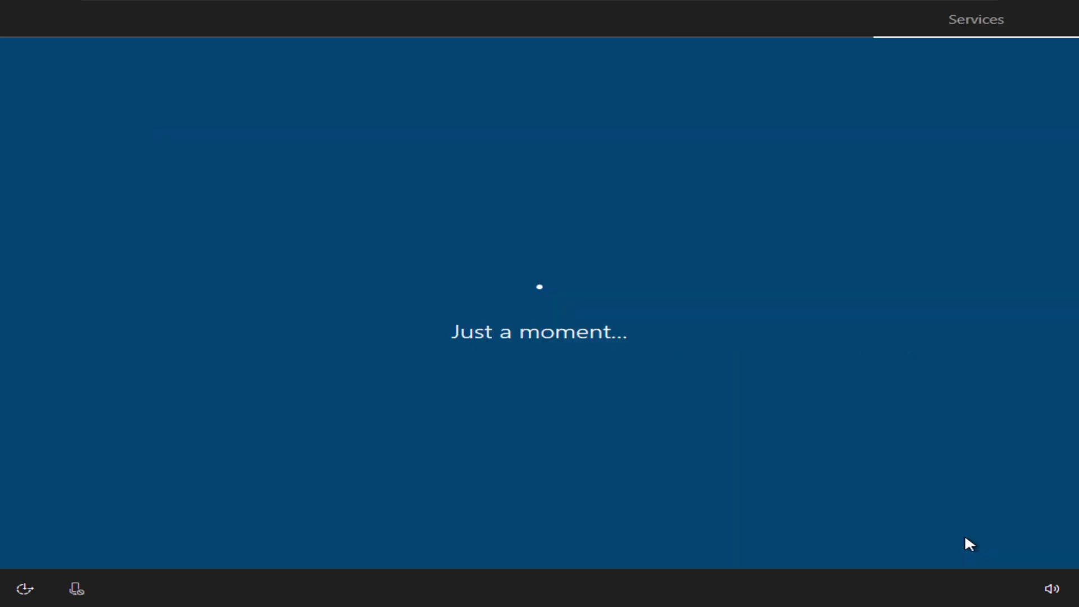
{"action": "left_click", "coordinate": [963, 534]}
Accept the privacy settings to finish setup and reach the Windows 10 desktop.
{"action": "key", "text": "Return"}
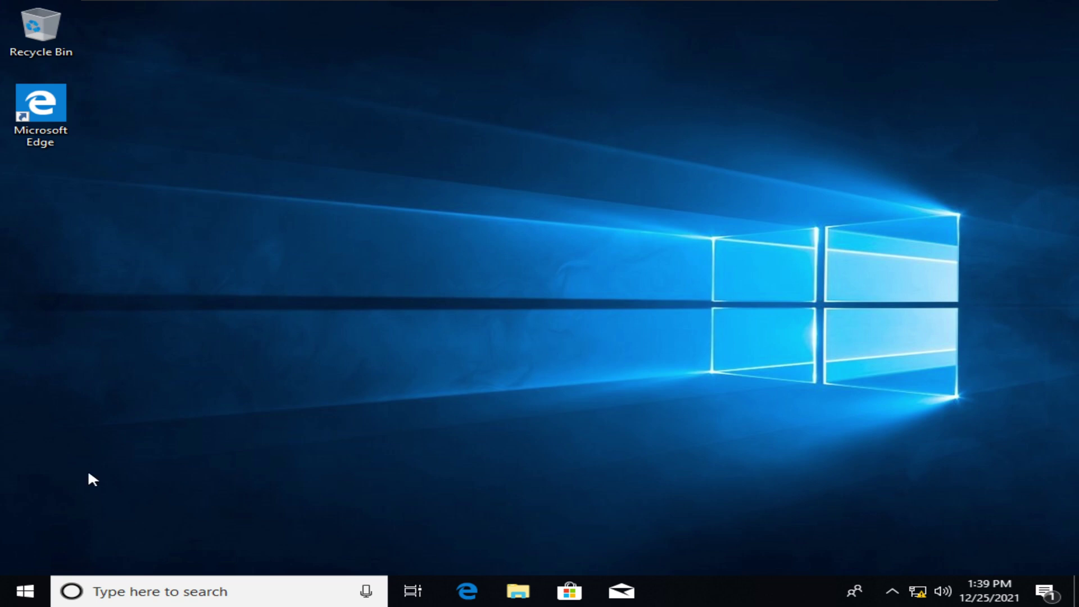
Shut down Windows 10 using the power options in the Start menu.
{"action": "left_click", "coordinate": [25, 595]}
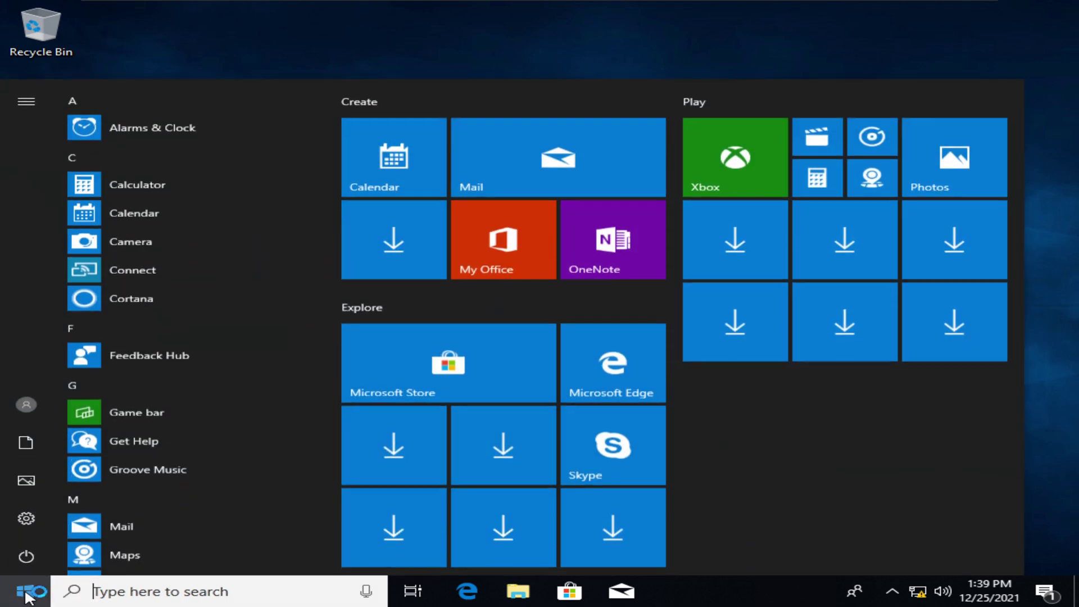
{"action": "left_click", "coordinate": [26, 595]}
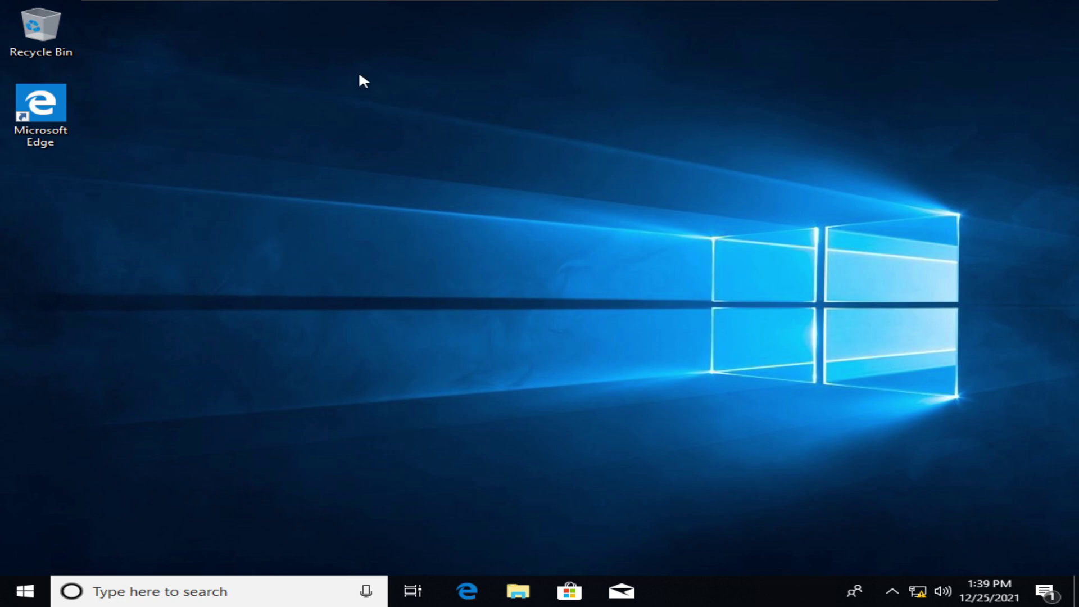
{"action": "left_click", "coordinate": [25, 597]}
{"action": "left_click", "coordinate": [27, 599]}
{"action": "left_click", "coordinate": [36, 592]}
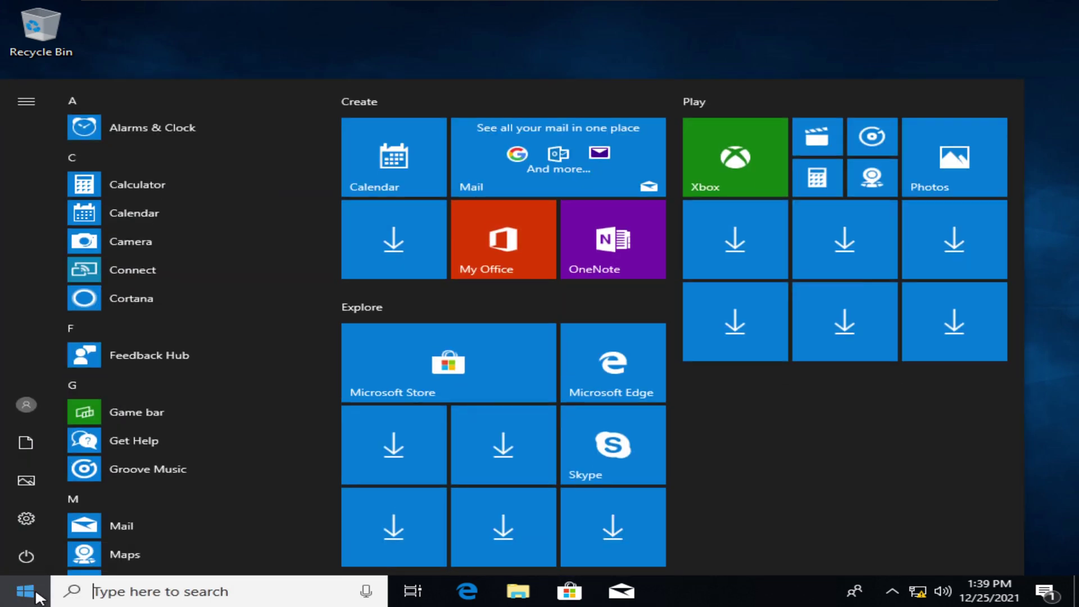
{"action": "left_click", "coordinate": [37, 594]}
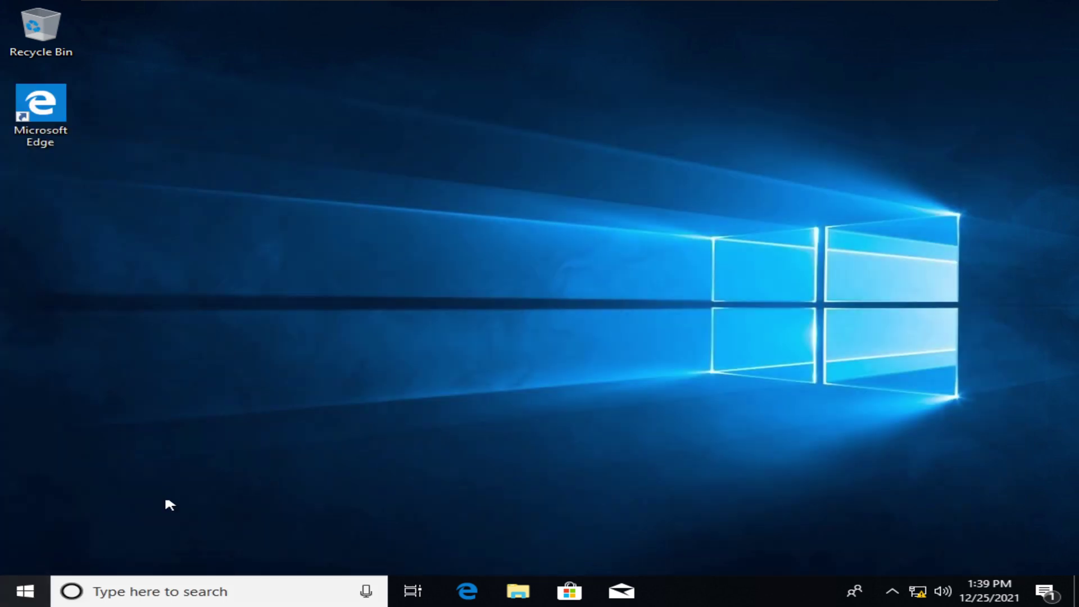
{"action": "left_click", "coordinate": [19, 599]}
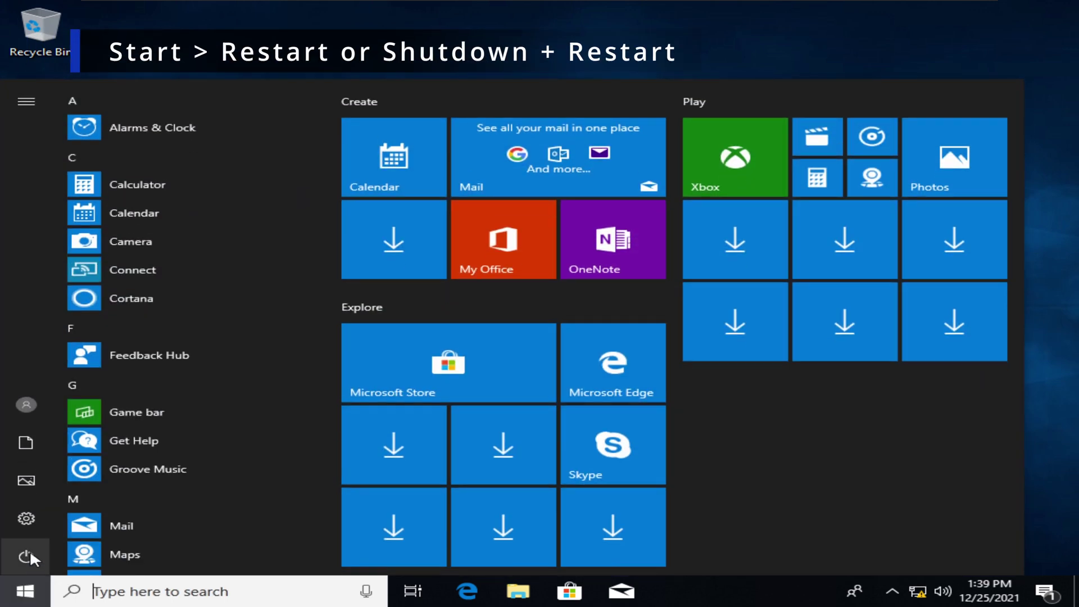
{"action": "left_click", "coordinate": [27, 554]}
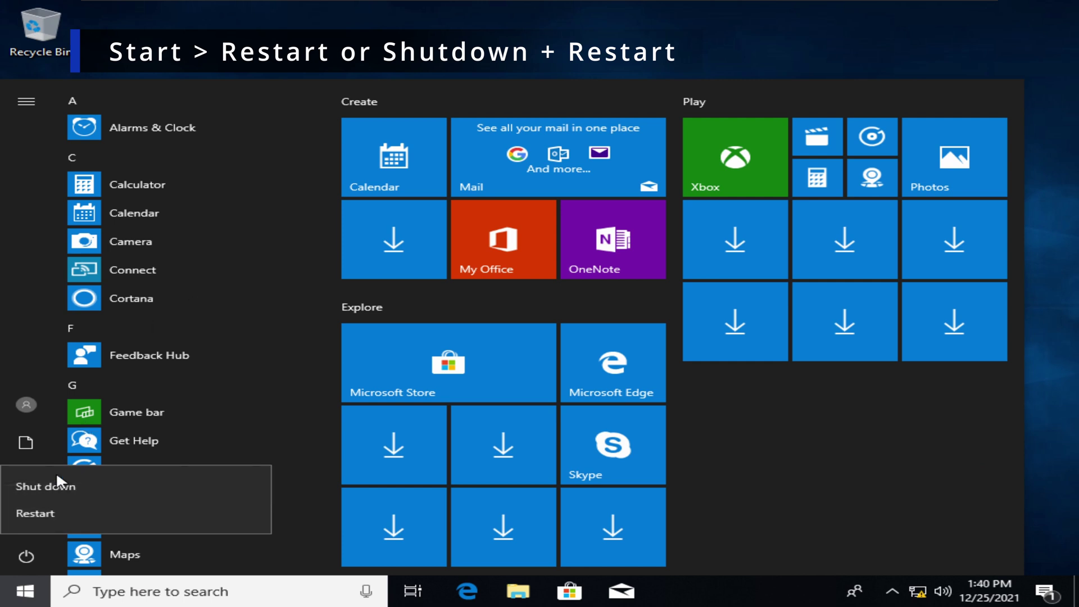
{"action": "left_click", "coordinate": [97, 482]}
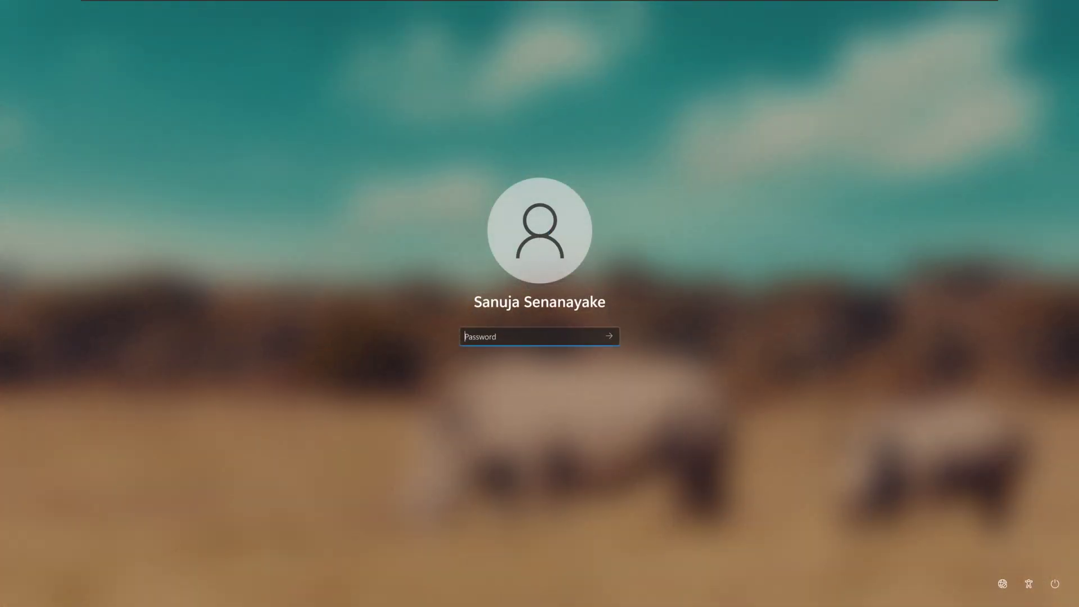
Sign in to Windows 11 with the account password and show This PC in File Explorer.
{"action": "type", "text": "*********"}
{"action": "key", "text": "Return"}
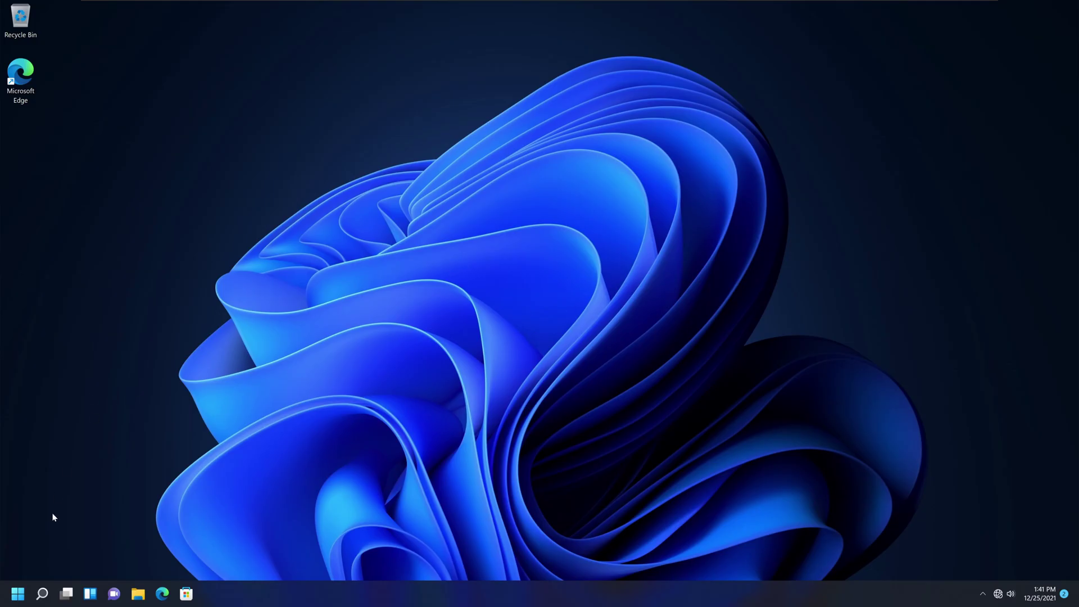
{"action": "left_click", "coordinate": [139, 596]}
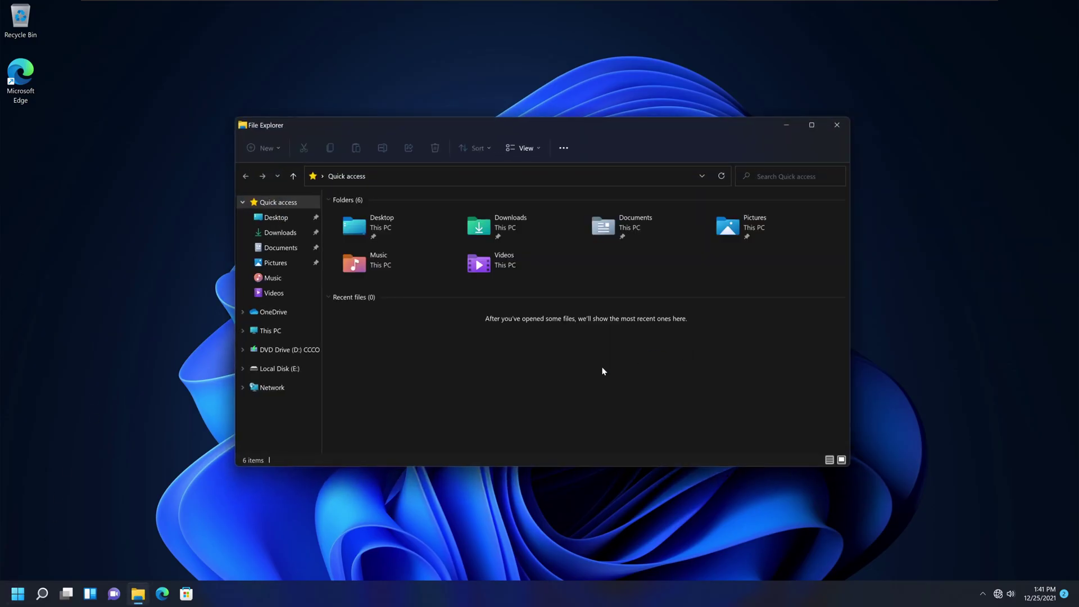
{"action": "left_click", "coordinate": [287, 330]}
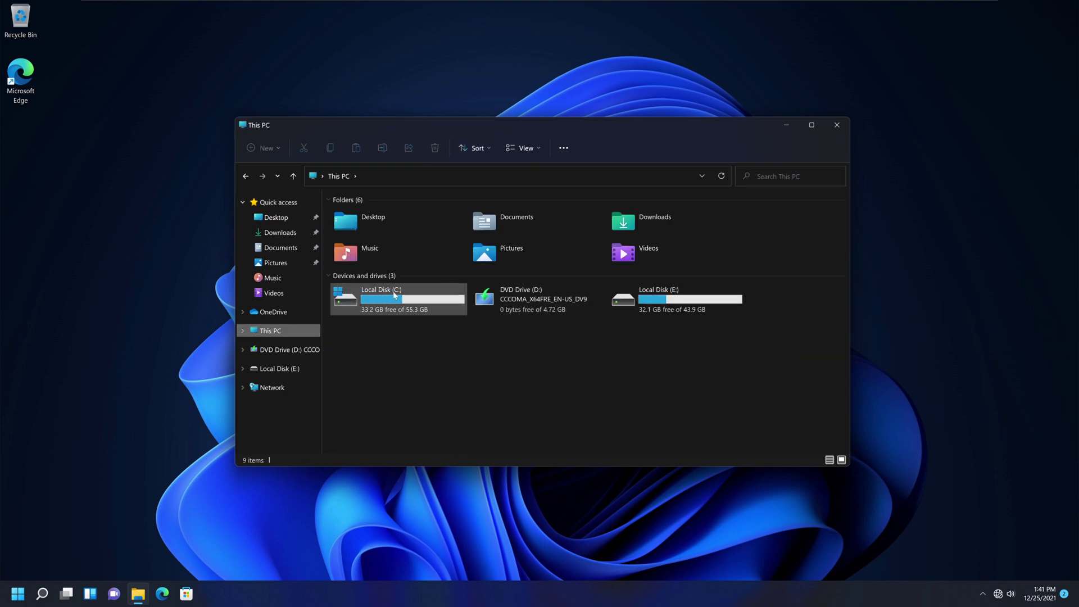
Inspect Local Disk (C:) and Local Disk (E:) for Windows folders, returning to This PC each time.
{"action": "double_click", "coordinate": [395, 293]}
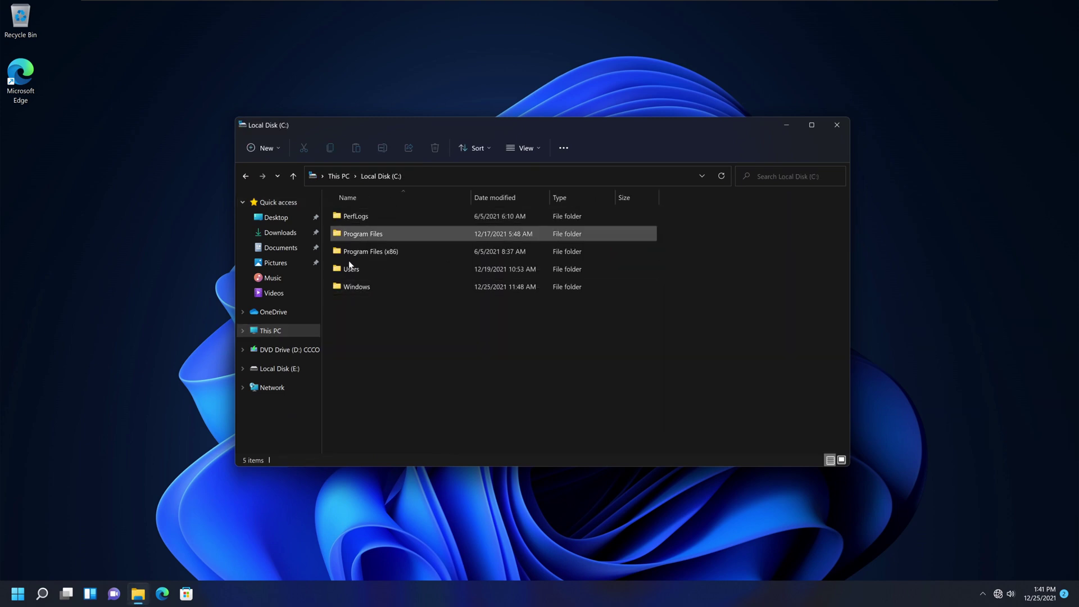
{"action": "key", "text": "alt+Left"}
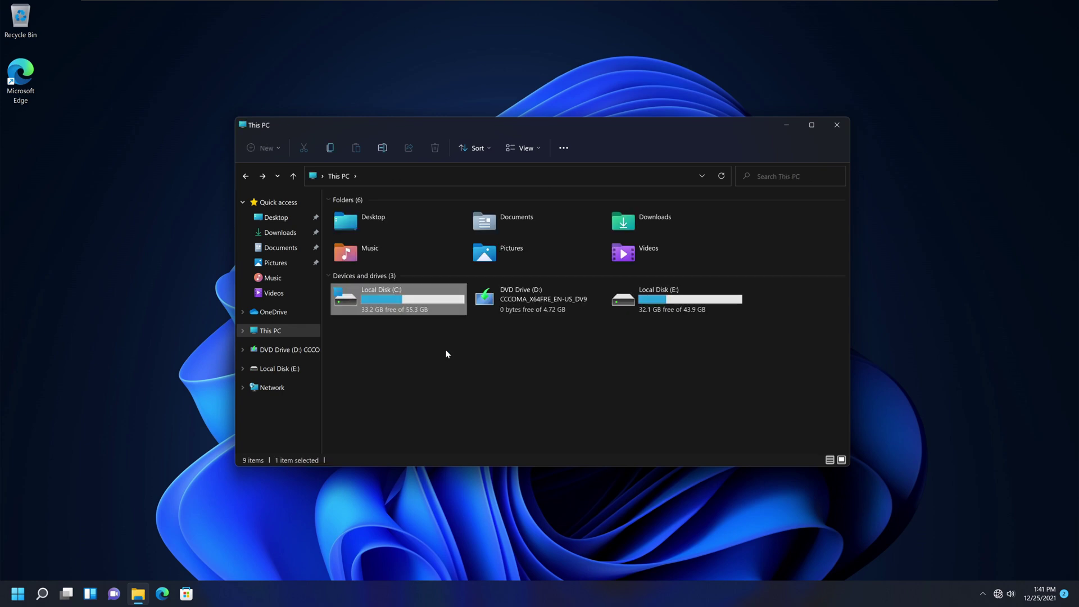
{"action": "double_click", "coordinate": [698, 305]}
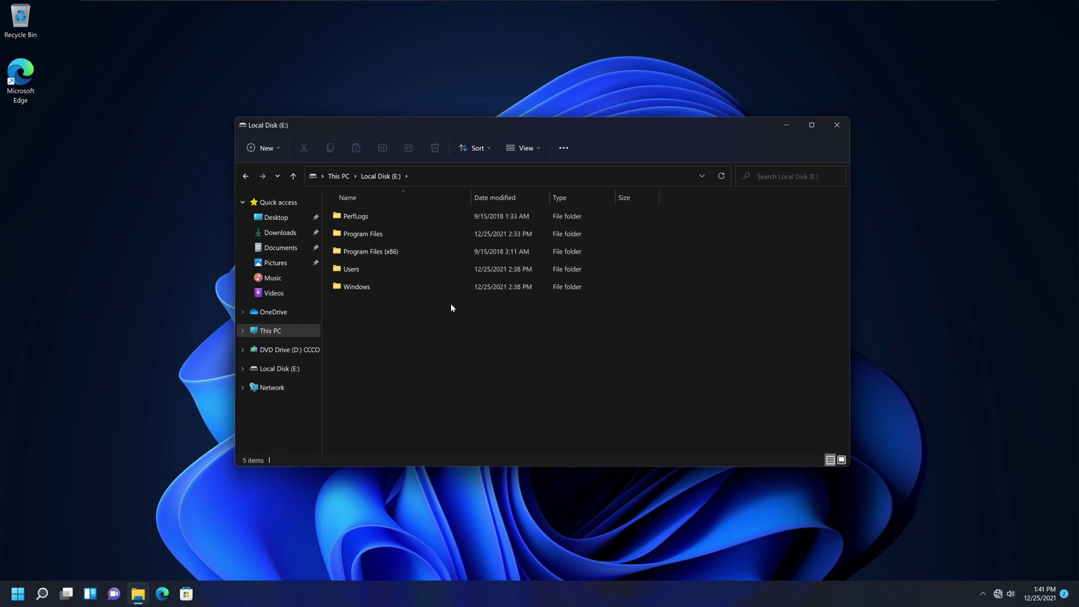
{"action": "key", "text": "alt+Left"}
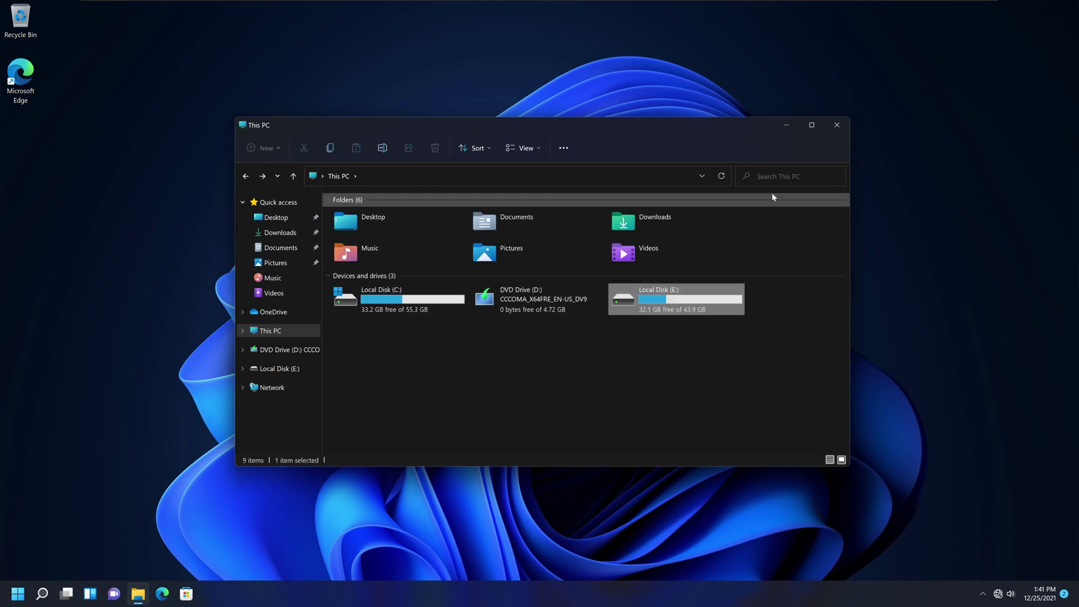
Close File Explorer, restart into Windows 10, and sign in with the account password.
{"action": "left_click", "coordinate": [837, 125]}
{"action": "key", "text": "super"}
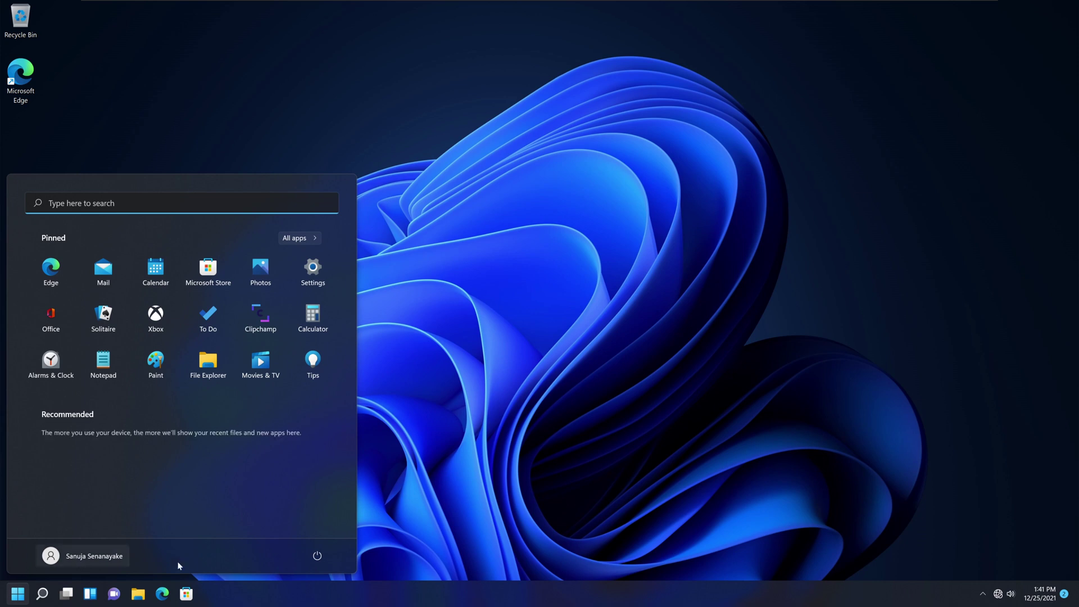
{"action": "left_click", "coordinate": [317, 556]}
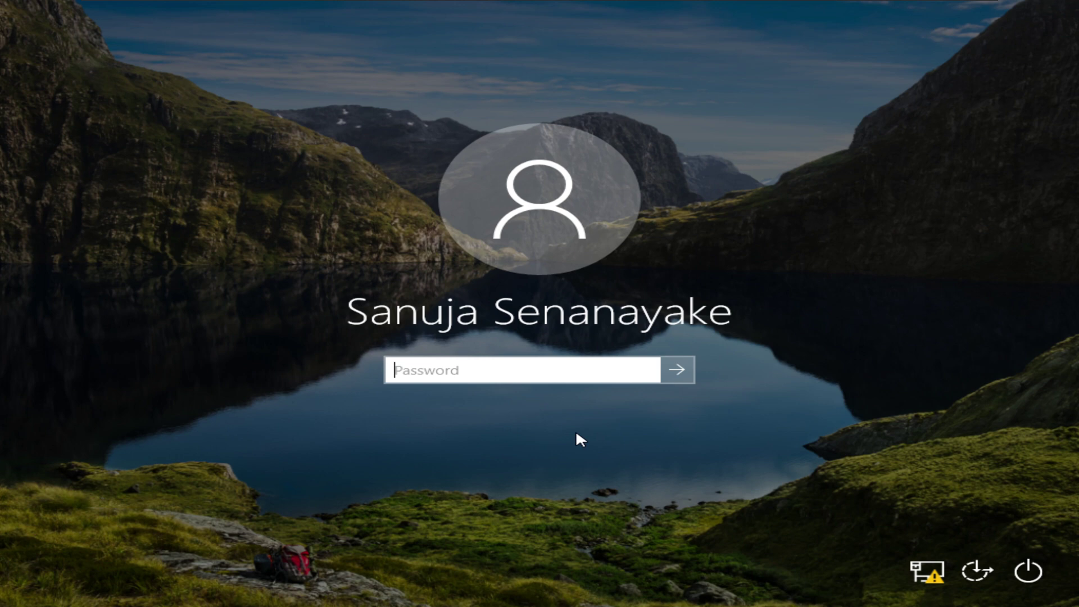
{"action": "type", "text": "••••••••••"}
{"action": "key", "text": "Return"}
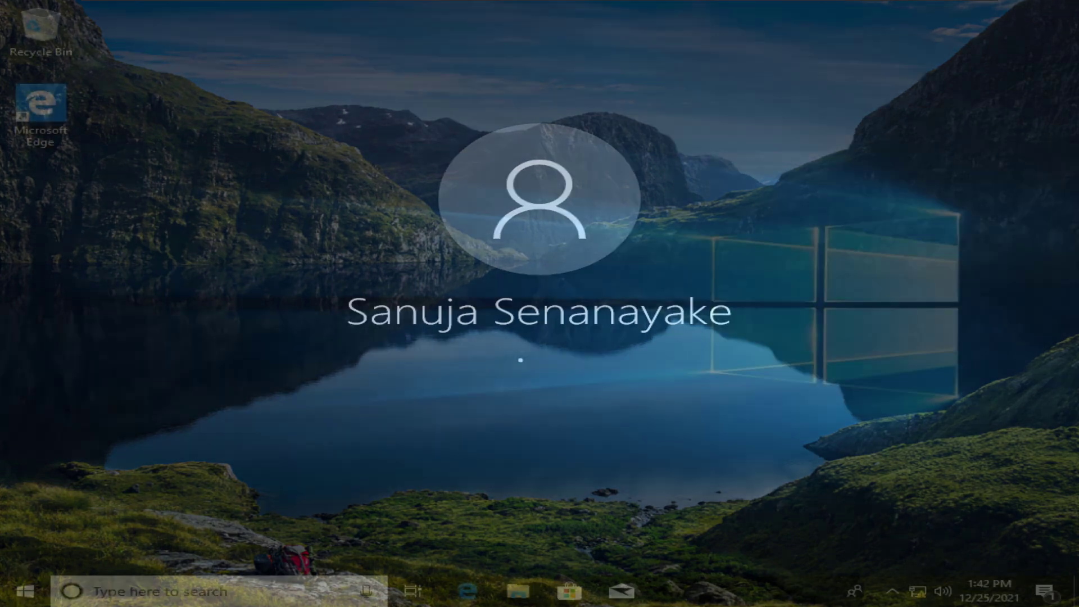